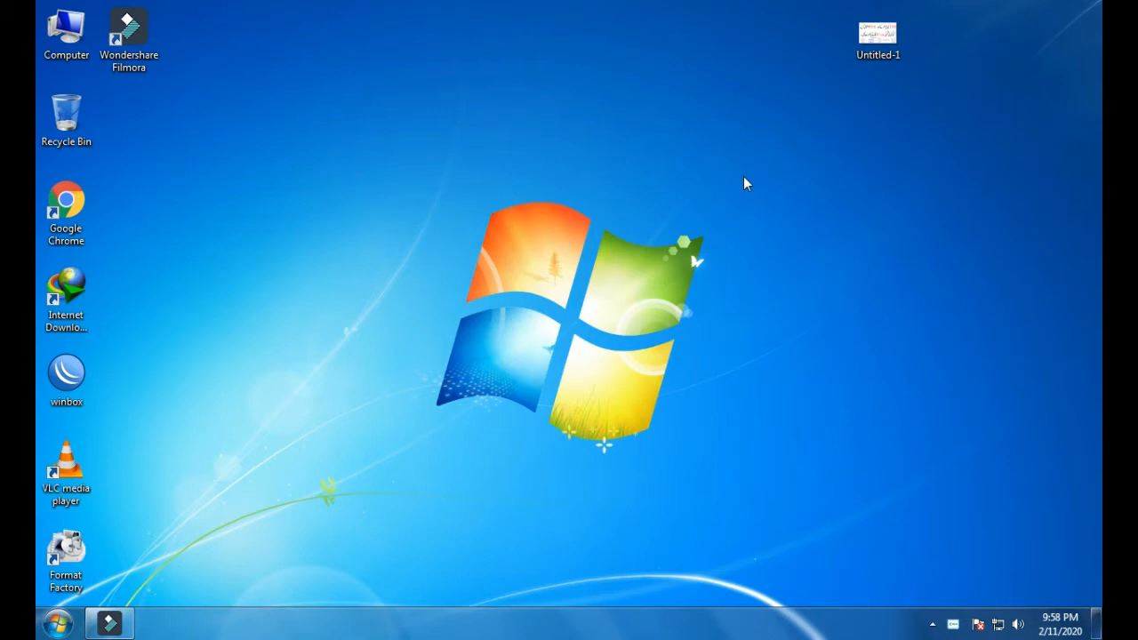
Step: Open the Untitled-1 image from the desktop and keep the current color scheme without showing the performance message again
{"action": "double_click", "coordinate": [877, 36]}
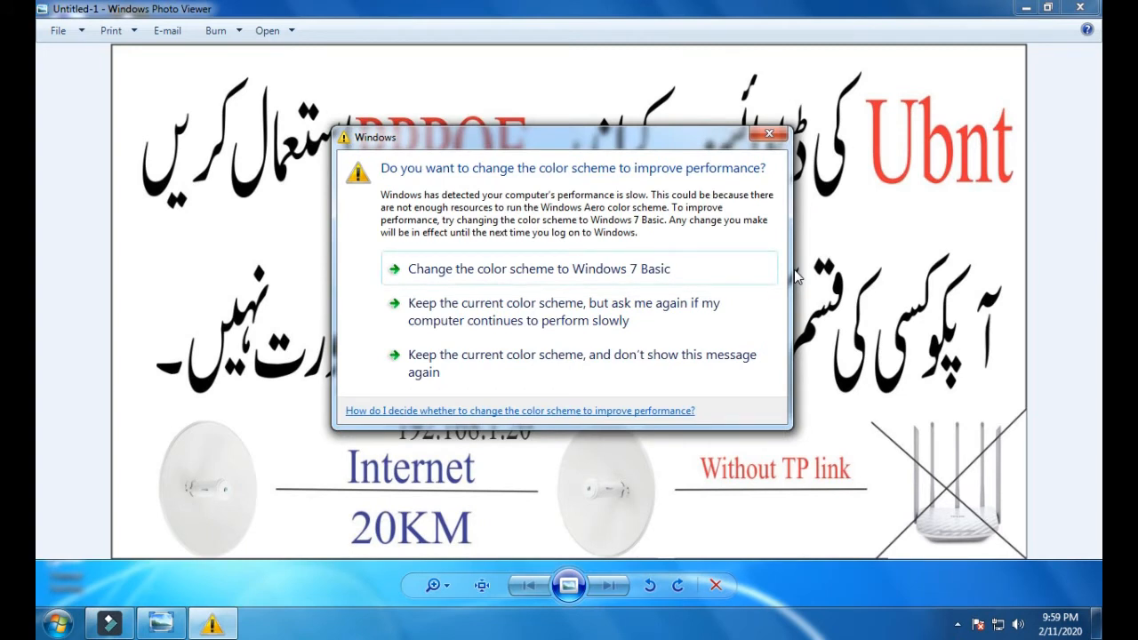
{"action": "left_click", "coordinate": [622, 365]}
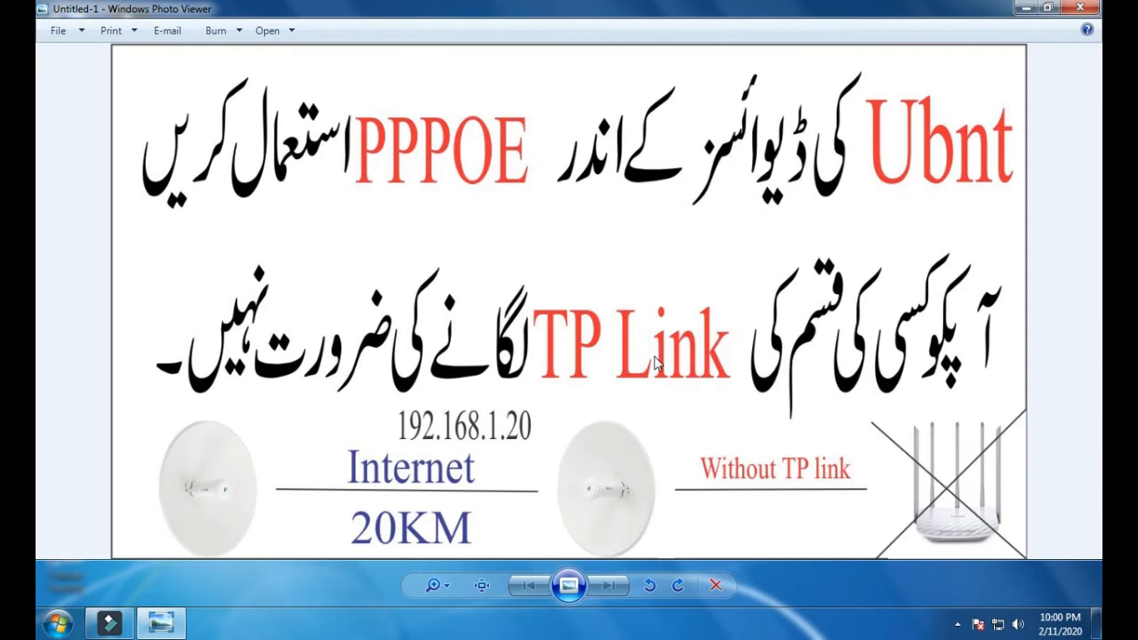
Step: Examine the network diagram in the image up close, including the Internet link, the two dishes and the crossed-out TP-Link router
{"action": "scroll", "coordinate": [861, 387], "scroll_direction": "up", "scroll_amount": 1}
{"action": "scroll", "coordinate": [859, 387], "scroll_direction": "down", "scroll_amount": 1}
{"action": "scroll", "coordinate": [951, 491], "scroll_direction": "up", "scroll_amount": 1}
{"action": "scroll", "coordinate": [947, 489], "scroll_direction": "down", "scroll_amount": 1}
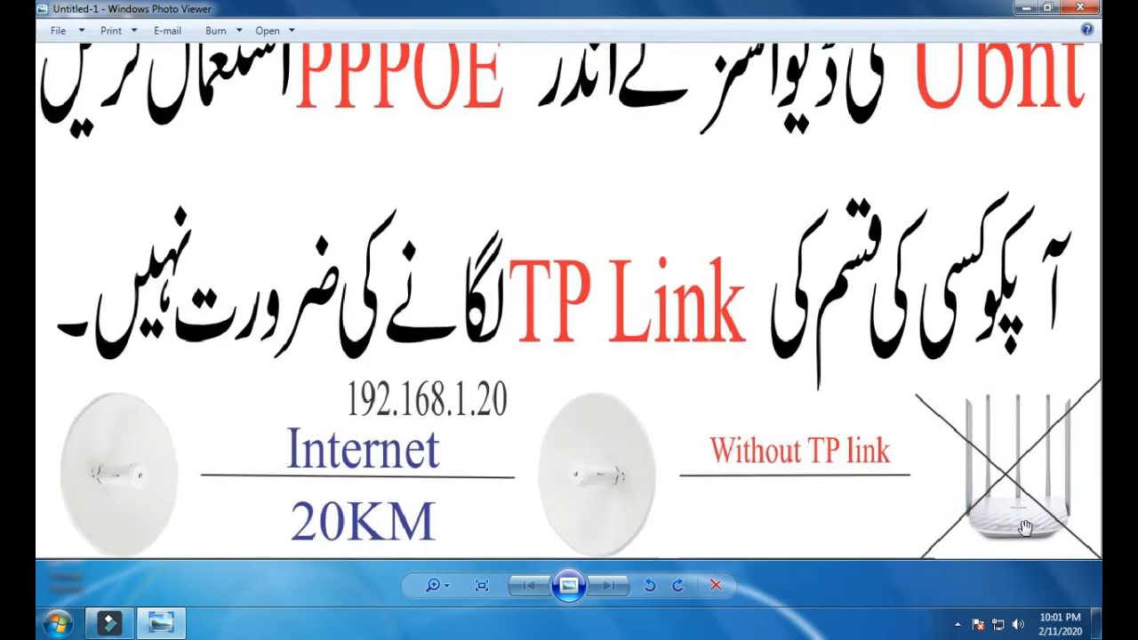
{"action": "scroll", "coordinate": [969, 484], "scroll_direction": "up", "scroll_amount": 2}
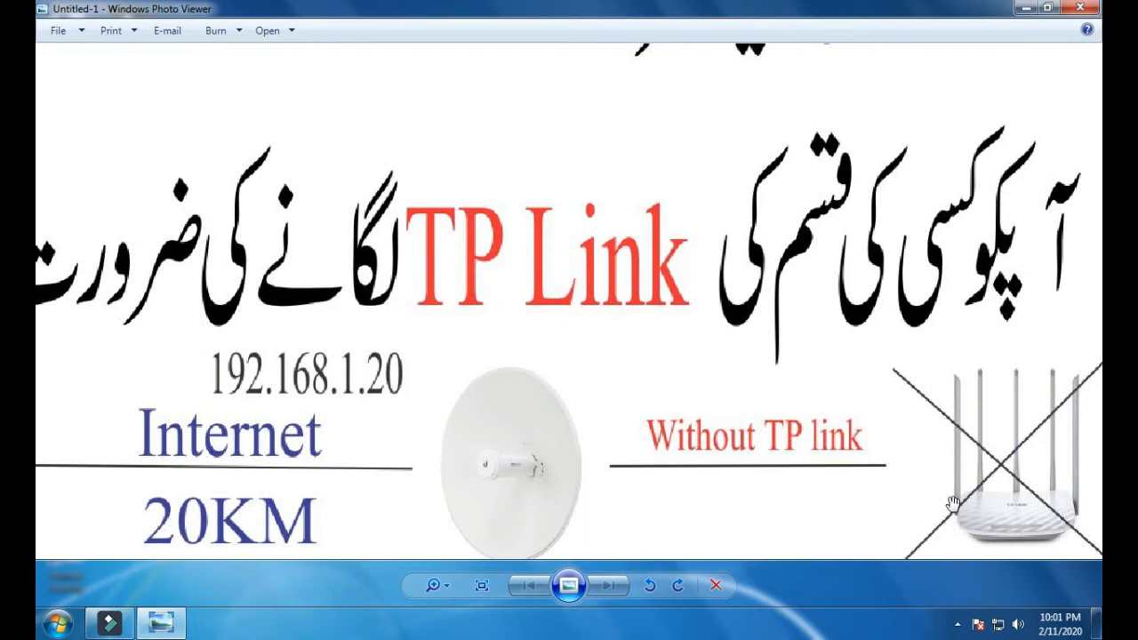
{"action": "scroll", "coordinate": [953, 503], "scroll_direction": "down", "scroll_amount": 3}
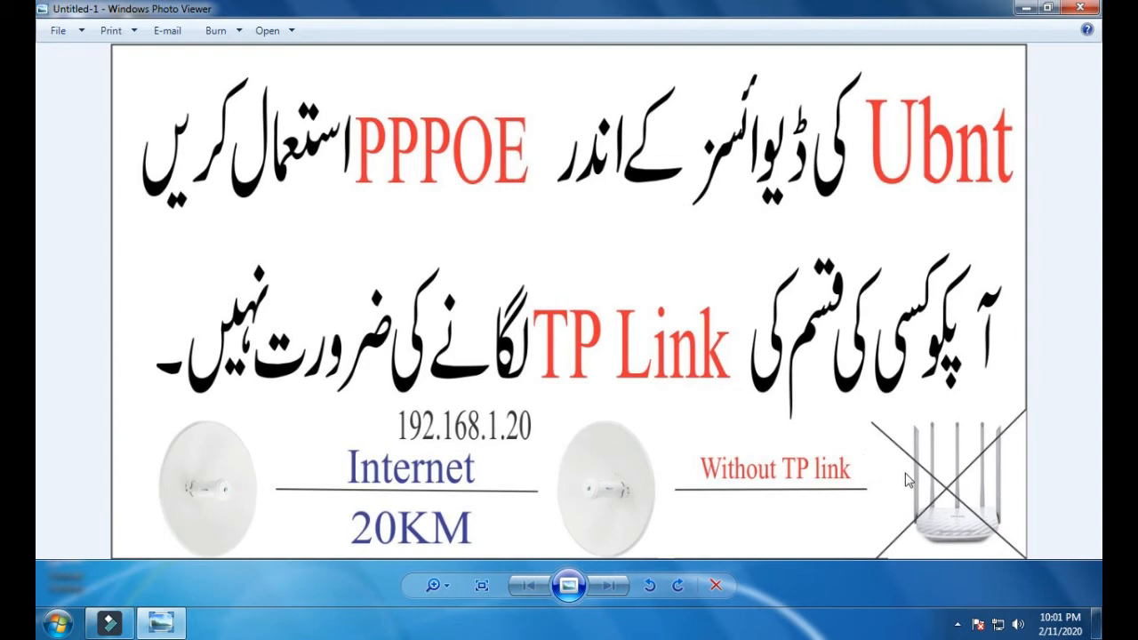
{"action": "scroll", "coordinate": [944, 481], "scroll_direction": "up", "scroll_amount": 1}
{"action": "scroll", "coordinate": [925, 475], "scroll_direction": "up", "scroll_amount": 3}
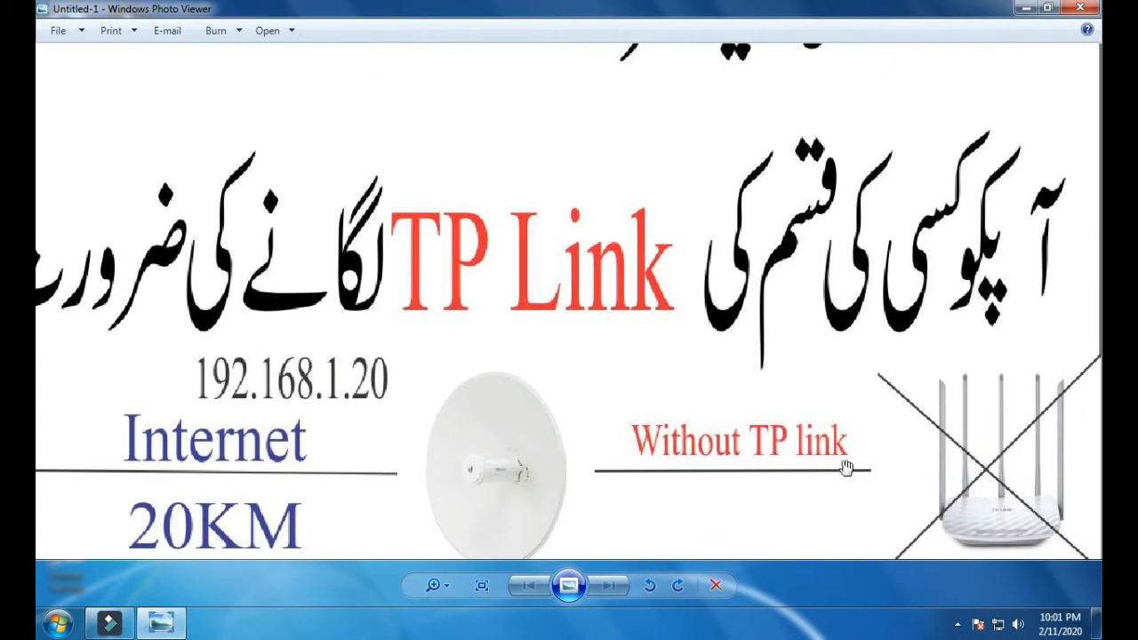
{"action": "scroll", "coordinate": [858, 491], "scroll_direction": "down", "scroll_amount": 4}
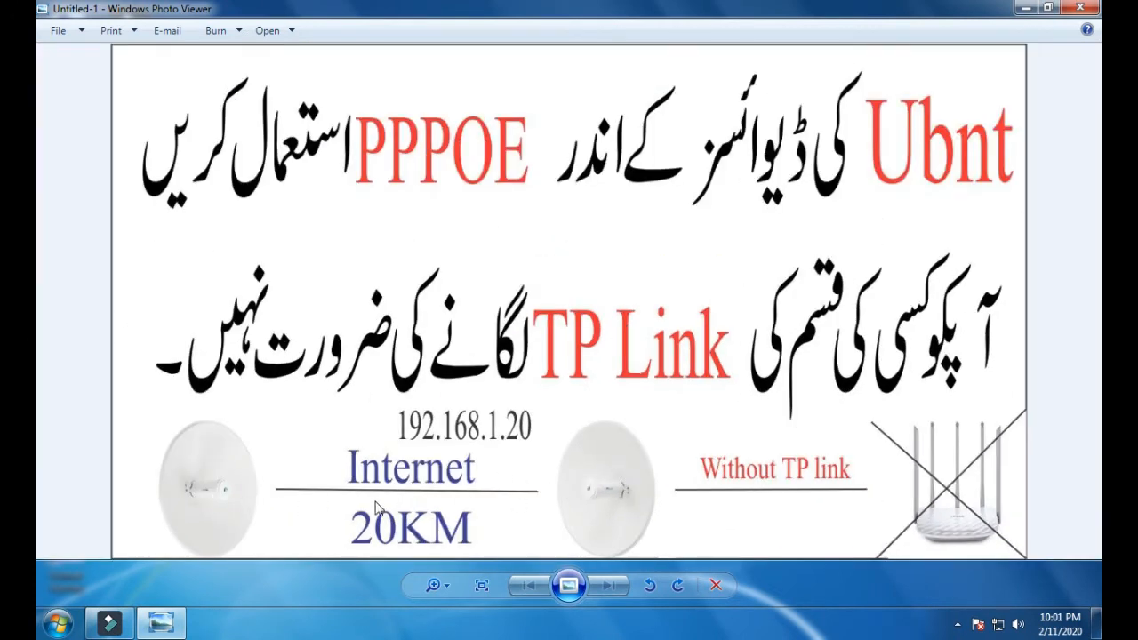
{"action": "scroll", "coordinate": [353, 491], "scroll_direction": "up", "scroll_amount": 1}
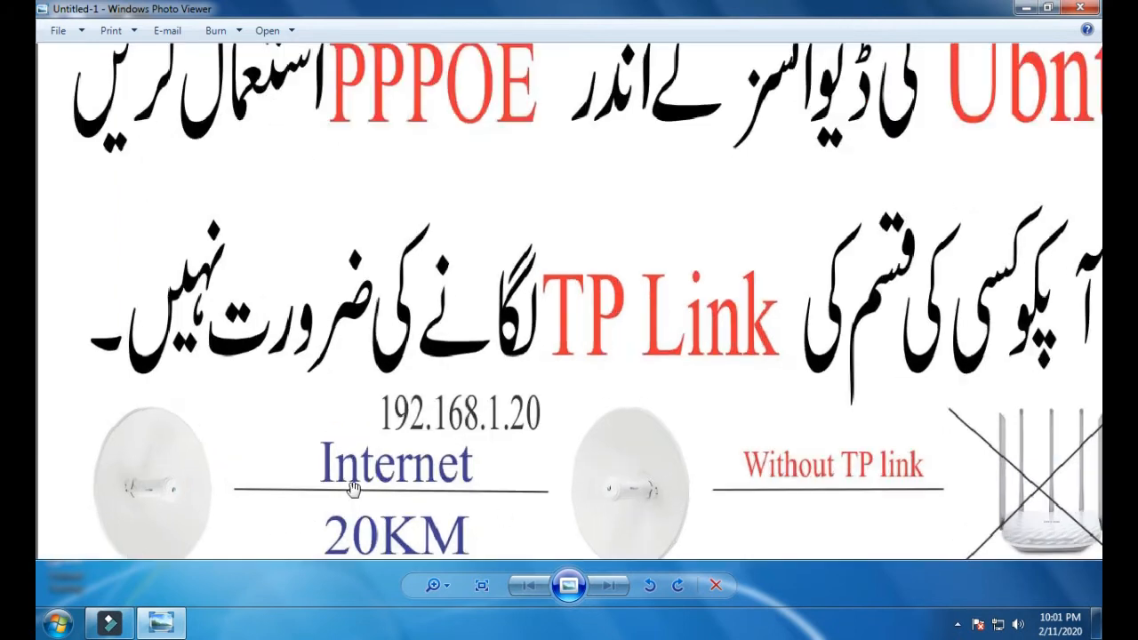
{"action": "scroll", "coordinate": [353, 491], "scroll_direction": "down", "scroll_amount": 1}
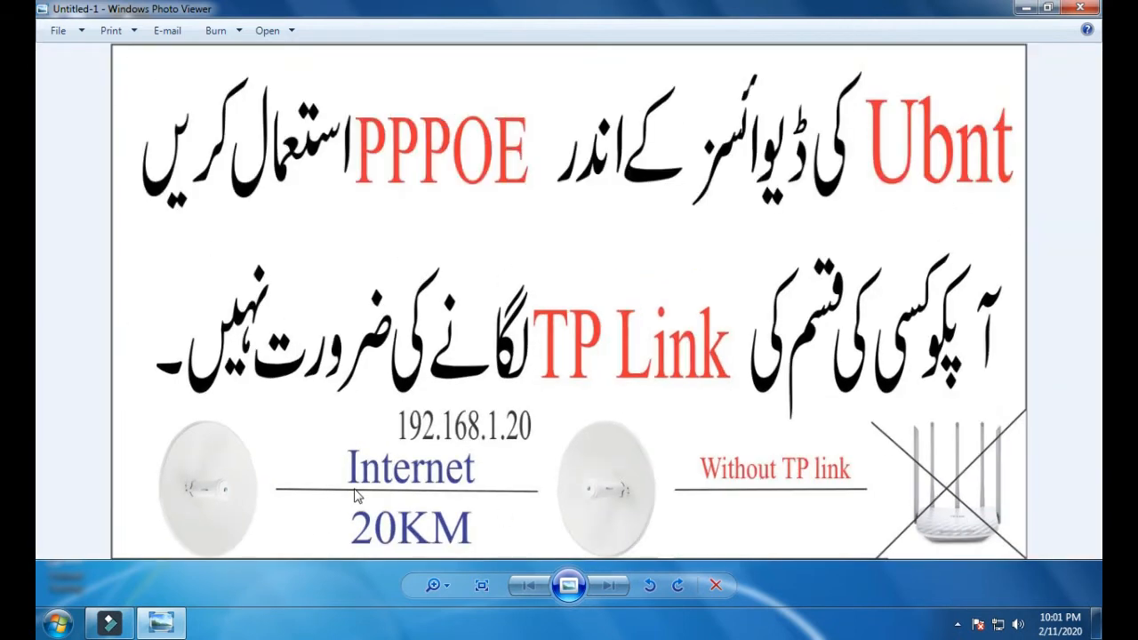
Step: Minimize the image viewer and refresh the desktop
{"action": "left_click", "coordinate": [1031, 8]}
{"action": "right_click", "coordinate": [740, 208]}
{"action": "left_click", "coordinate": [755, 255]}
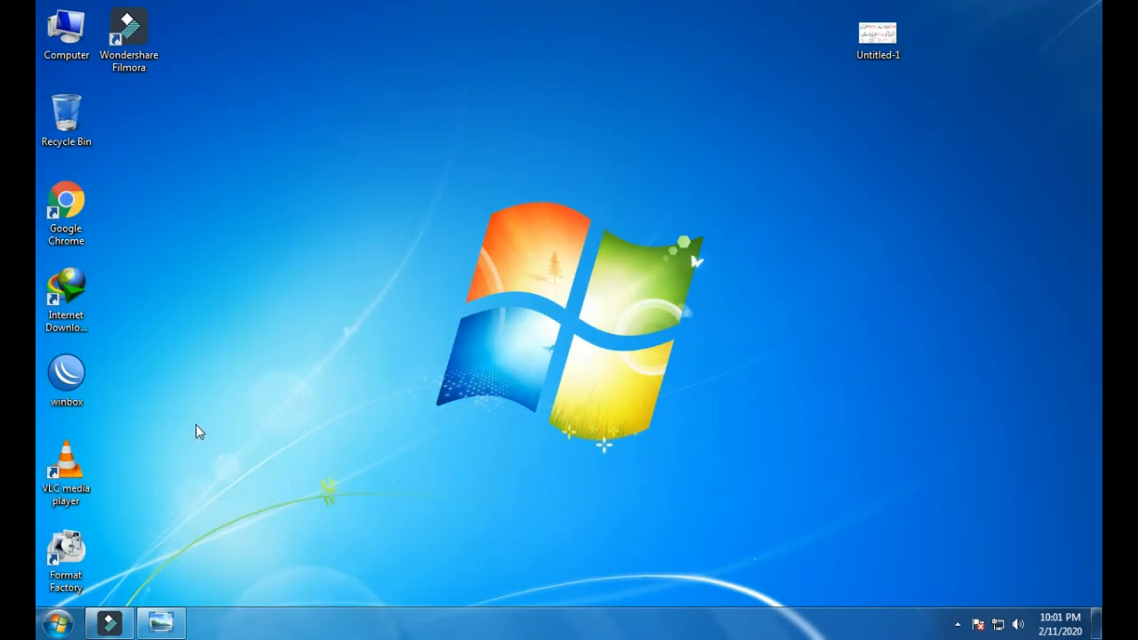
Step: Switch to Google Chrome, open the device login page at 192.168.88.99 and proceed past the privacy warning
{"action": "double_click", "coordinate": [66, 209]}
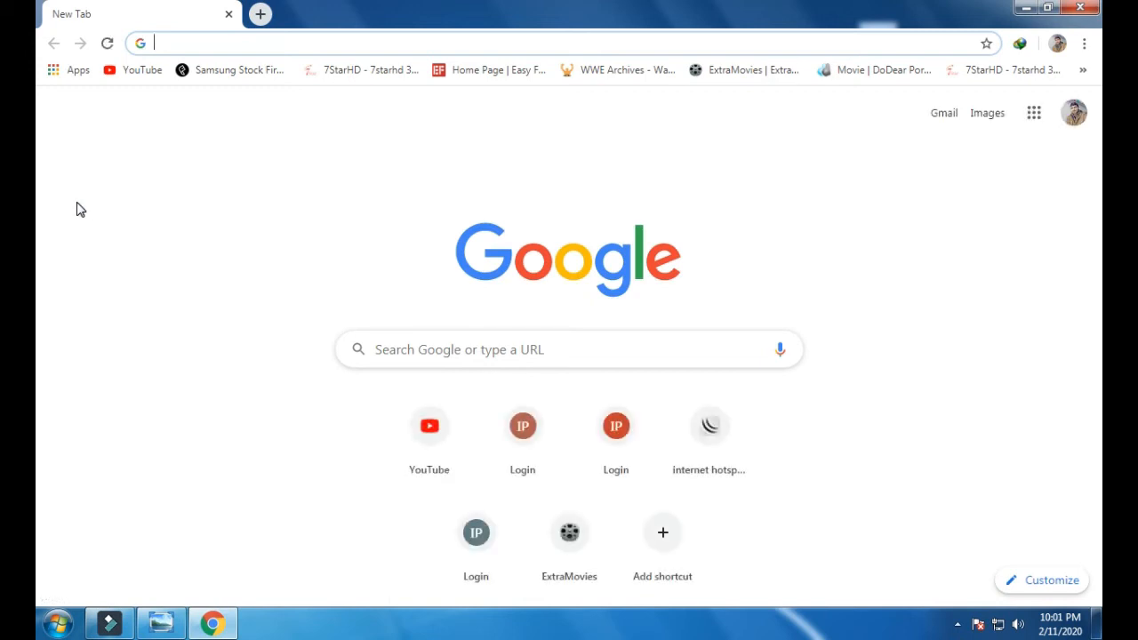
{"action": "type", "text": "1"}
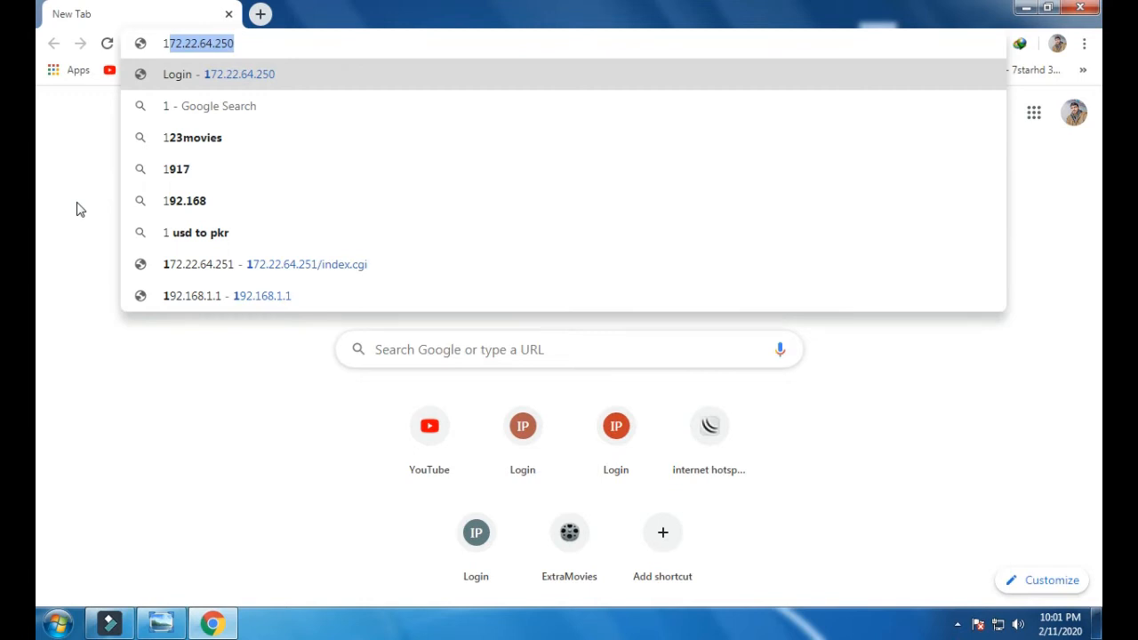
{"action": "type", "text": "92"}
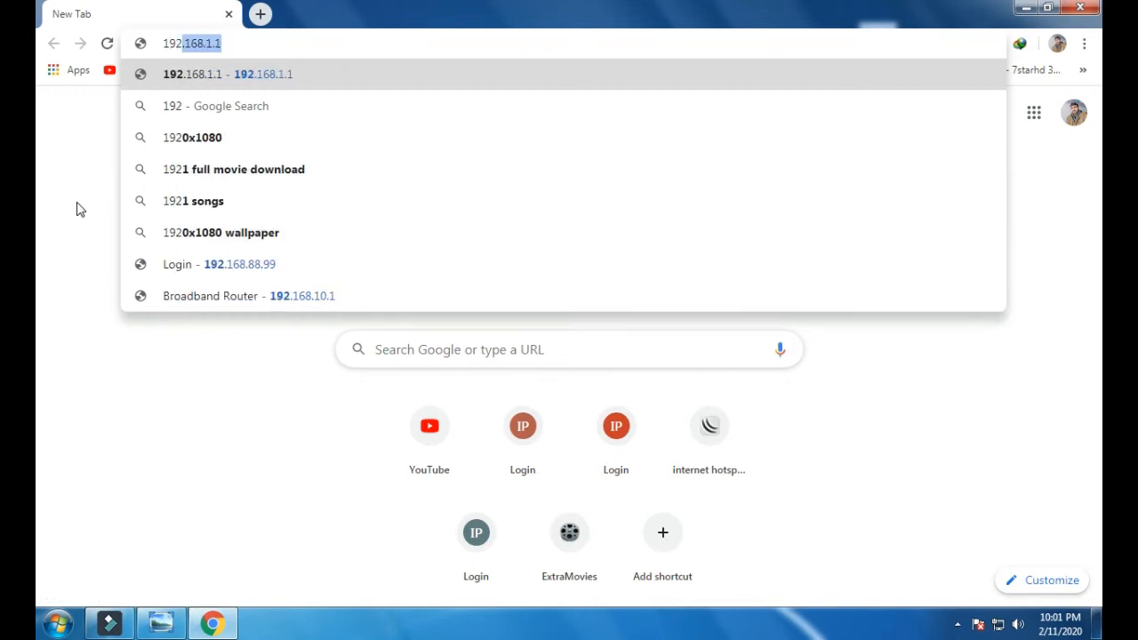
{"action": "left_click", "coordinate": [212, 264]}
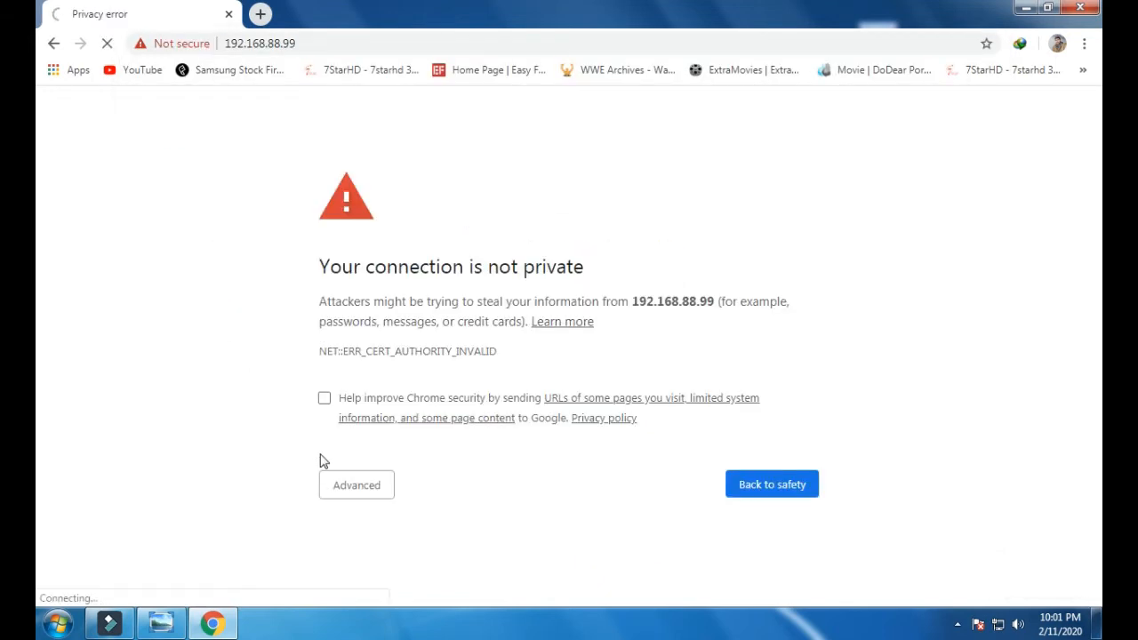
{"action": "left_click", "coordinate": [351, 484]}
{"action": "scroll", "coordinate": [447, 516], "scroll_direction": "down", "scroll_amount": 1}
{"action": "left_click", "coordinate": [428, 556]}
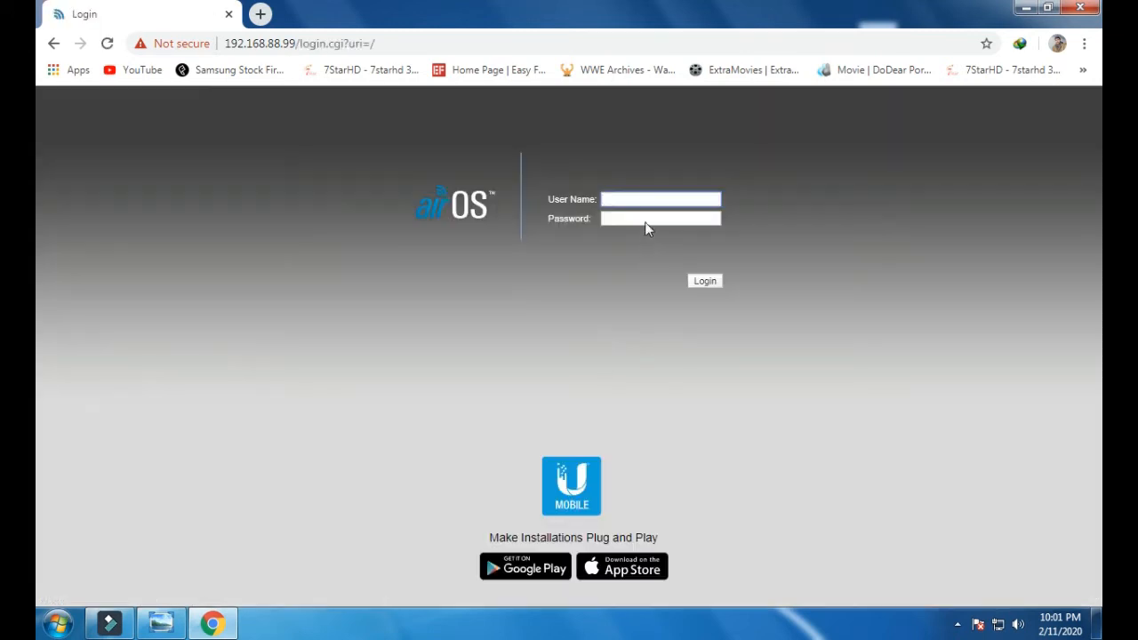
Step: Log in to airOS with the user name ubnt and the account password
{"action": "left_click", "coordinate": [643, 199]}
{"action": "left_click", "coordinate": [640, 216]}
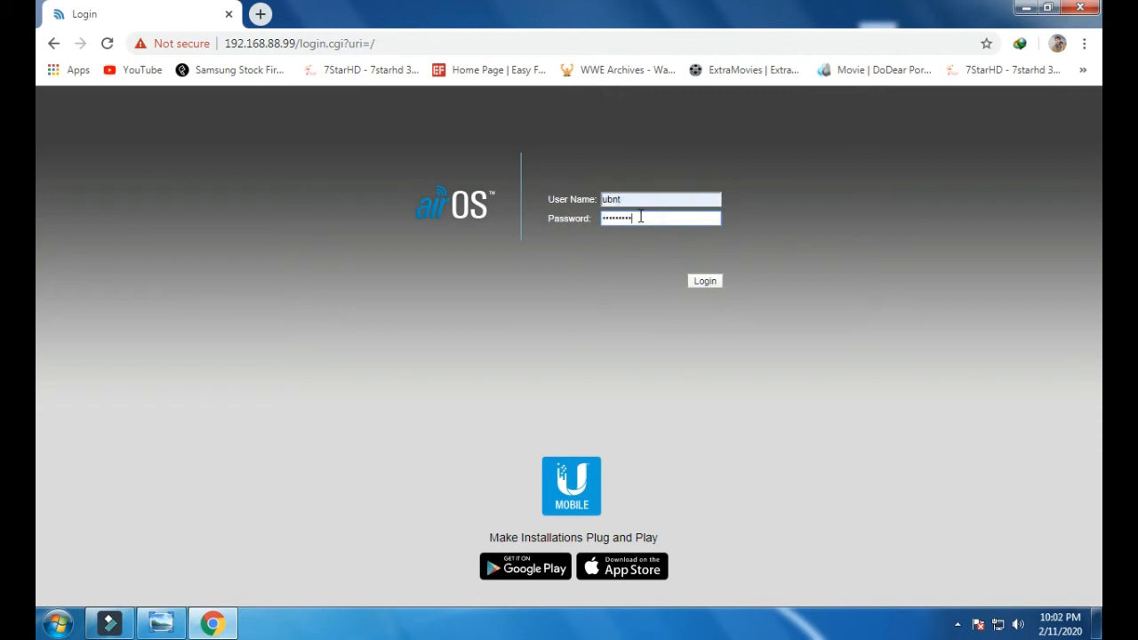
{"action": "key", "text": "Return"}
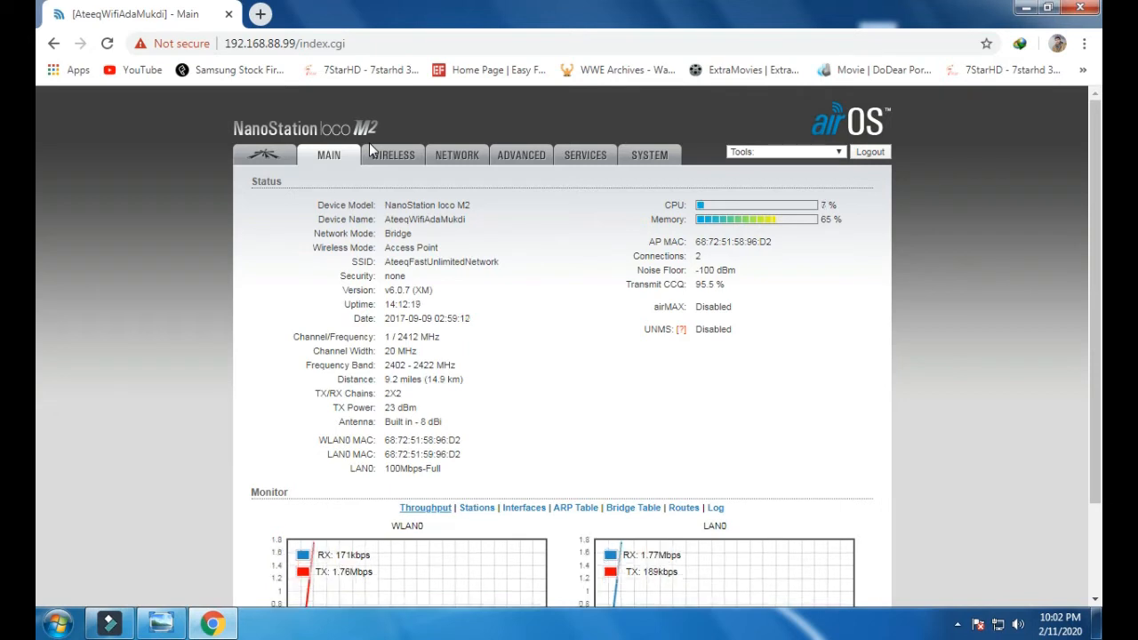
Step: Look over the device's main status page, including the model name, status details and throughput graphs
{"action": "scroll", "coordinate": [526, 305], "scroll_direction": "down", "scroll_amount": 2}
{"action": "scroll", "coordinate": [526, 305], "scroll_direction": "up", "scroll_amount": 2}
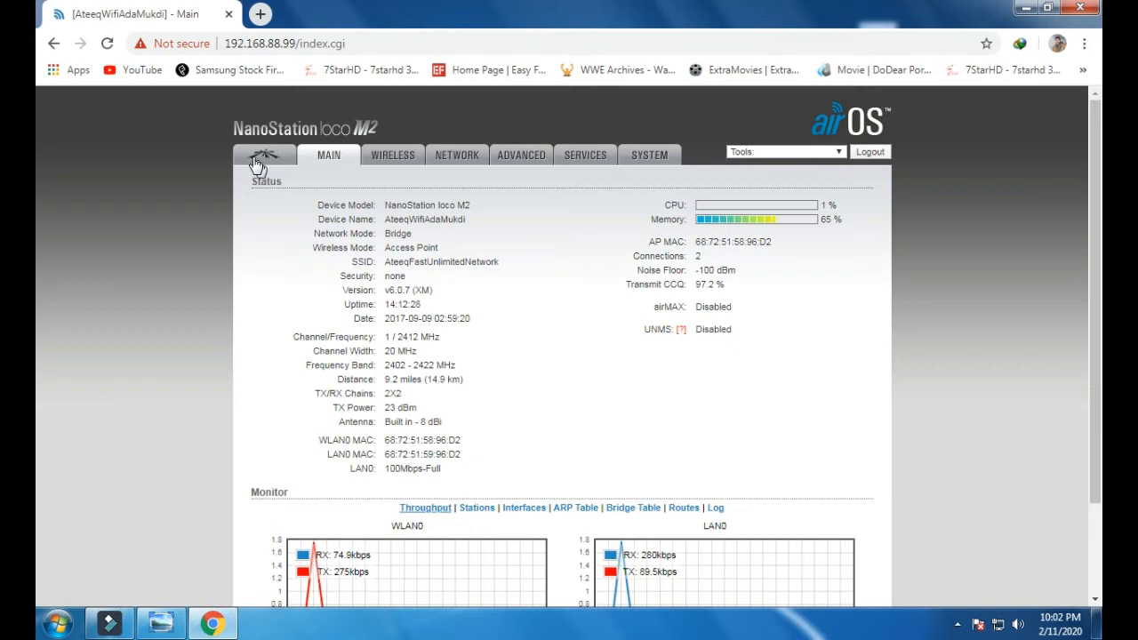
{"action": "scroll", "coordinate": [520, 416], "scroll_direction": "down", "scroll_amount": 2}
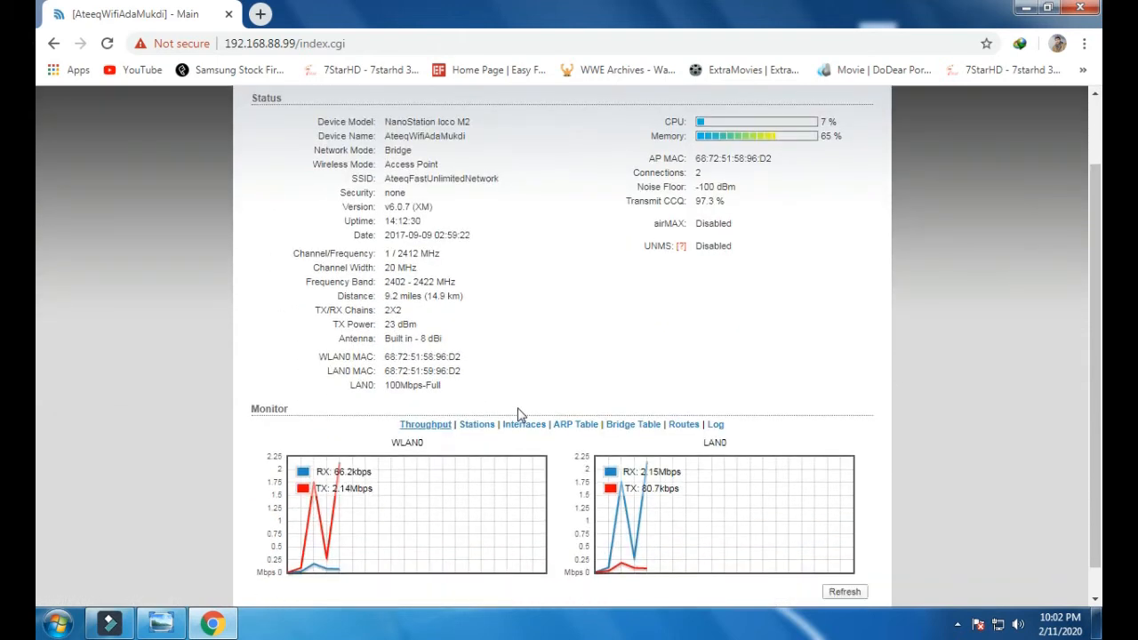
{"action": "scroll", "coordinate": [520, 417], "scroll_direction": "up", "scroll_amount": 2}
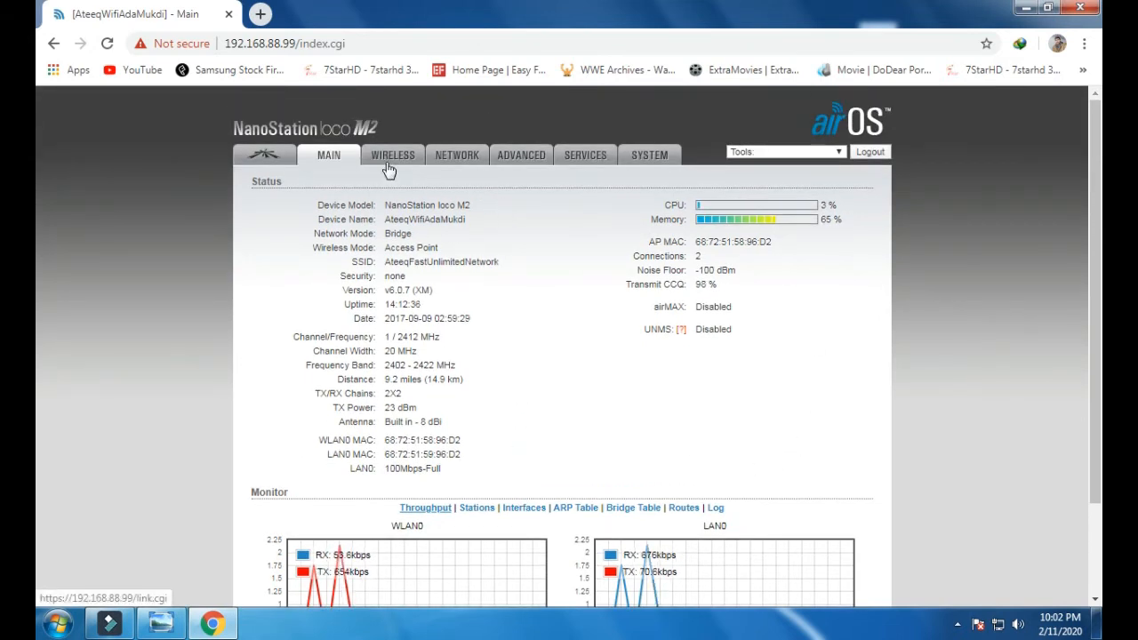
{"action": "left_click_drag", "start_coordinate": [386, 124], "coordinate": [265, 121]}
{"action": "left_click", "coordinate": [399, 114]}
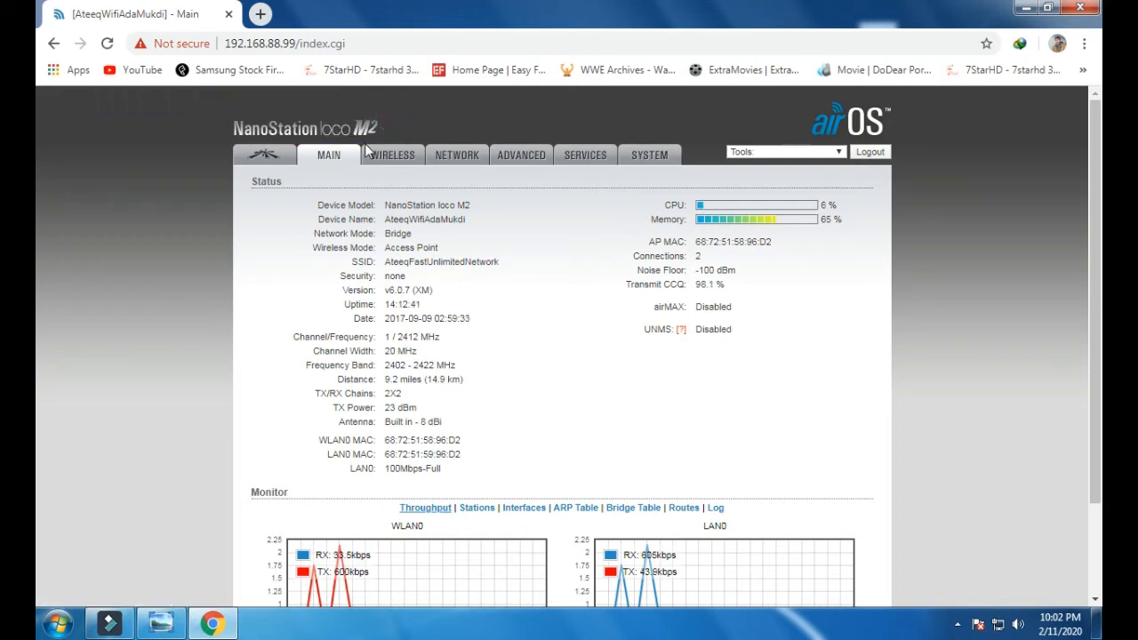
Step: Review the device's basic wireless settings and glance at its network settings
{"action": "left_click", "coordinate": [397, 168]}
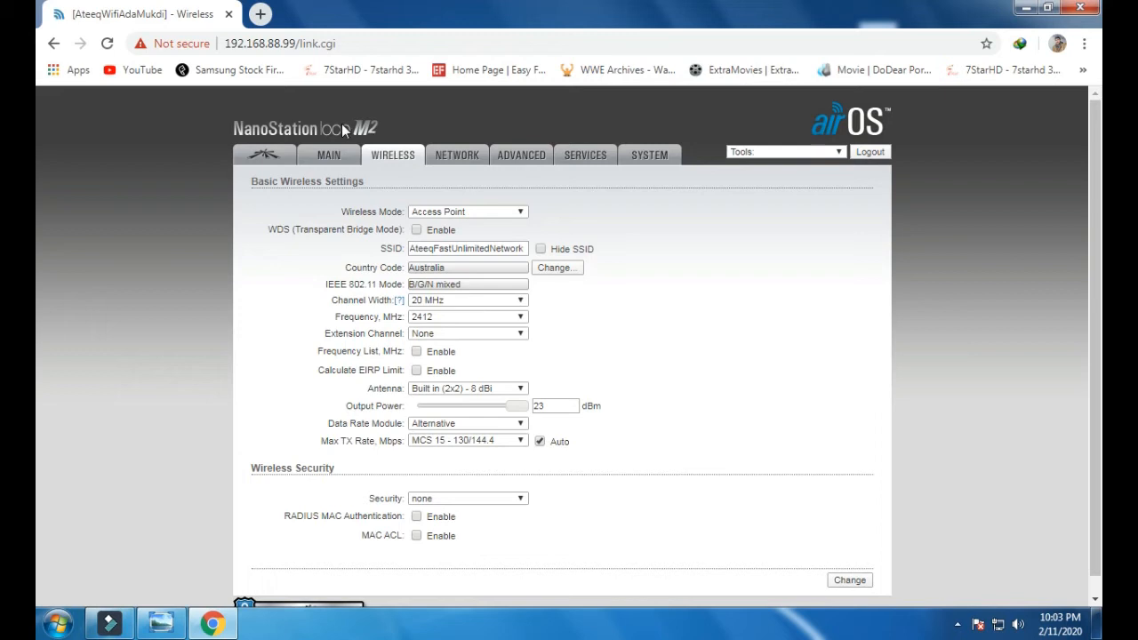
{"action": "left_click", "coordinate": [450, 163]}
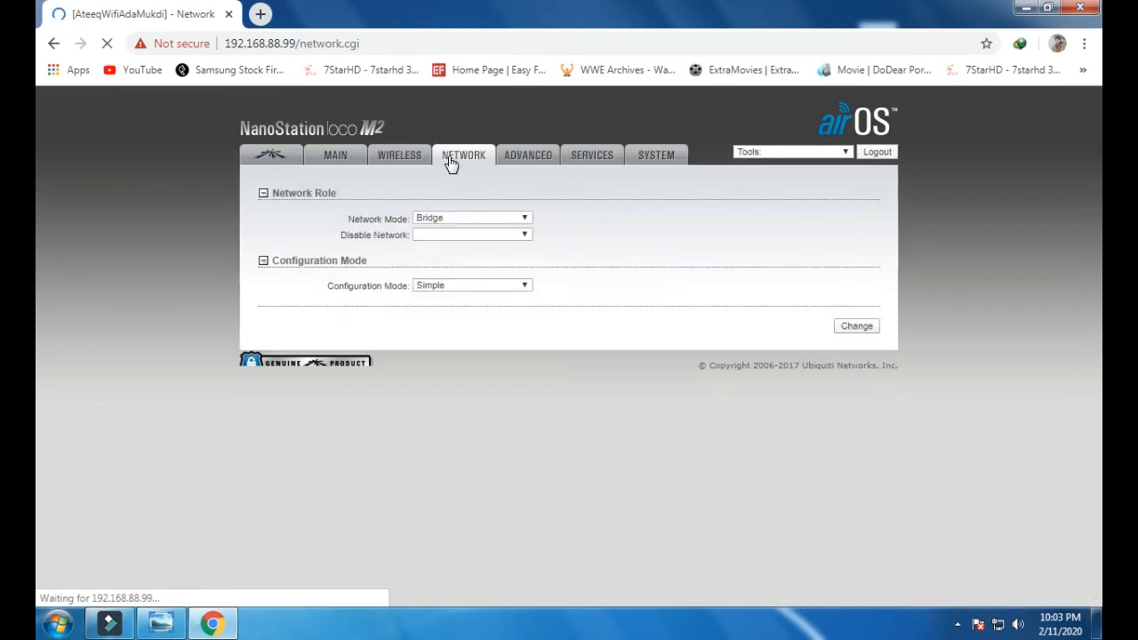
{"action": "left_click", "coordinate": [402, 165]}
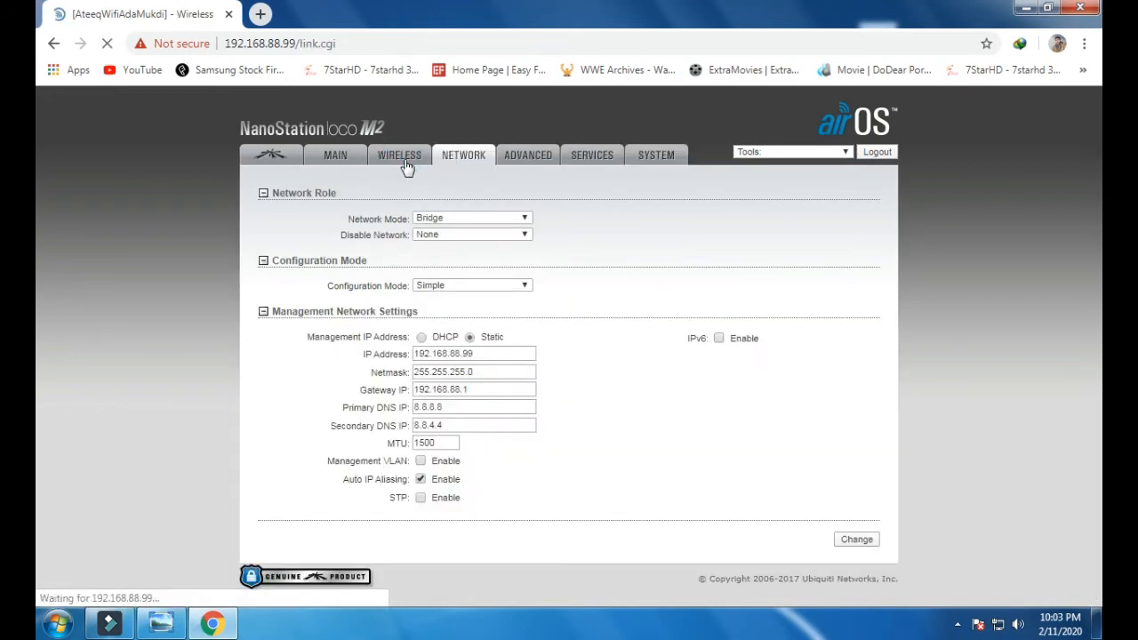
Step: Set the device's network mode to Router in the network settings and leave the configuration mode at Simple
{"action": "left_click", "coordinate": [463, 163]}
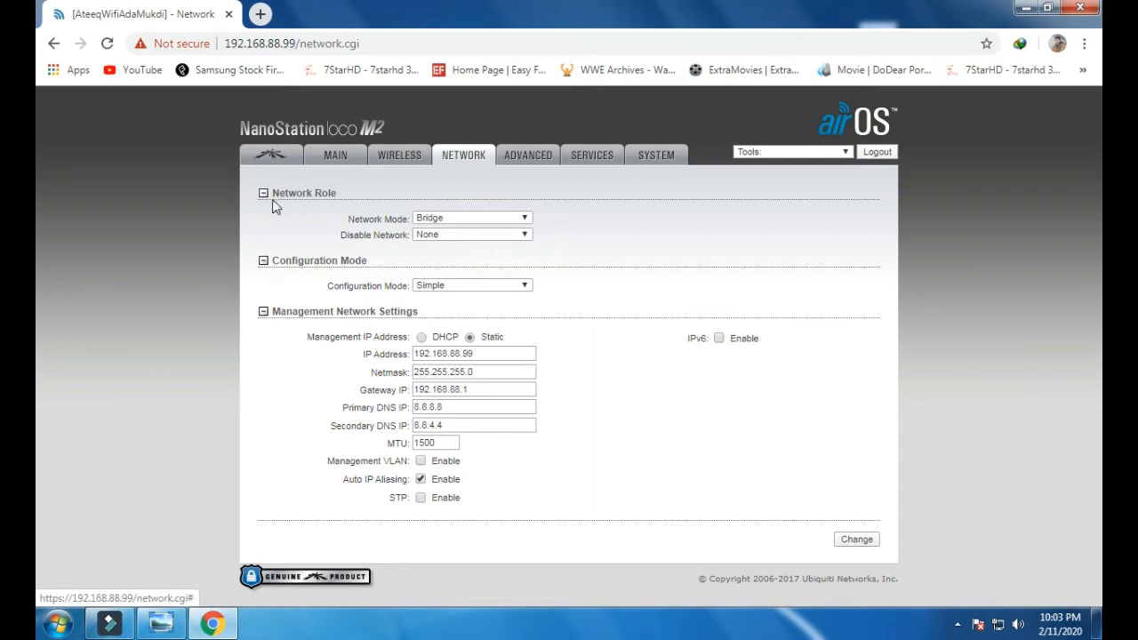
{"action": "left_click", "coordinate": [457, 222]}
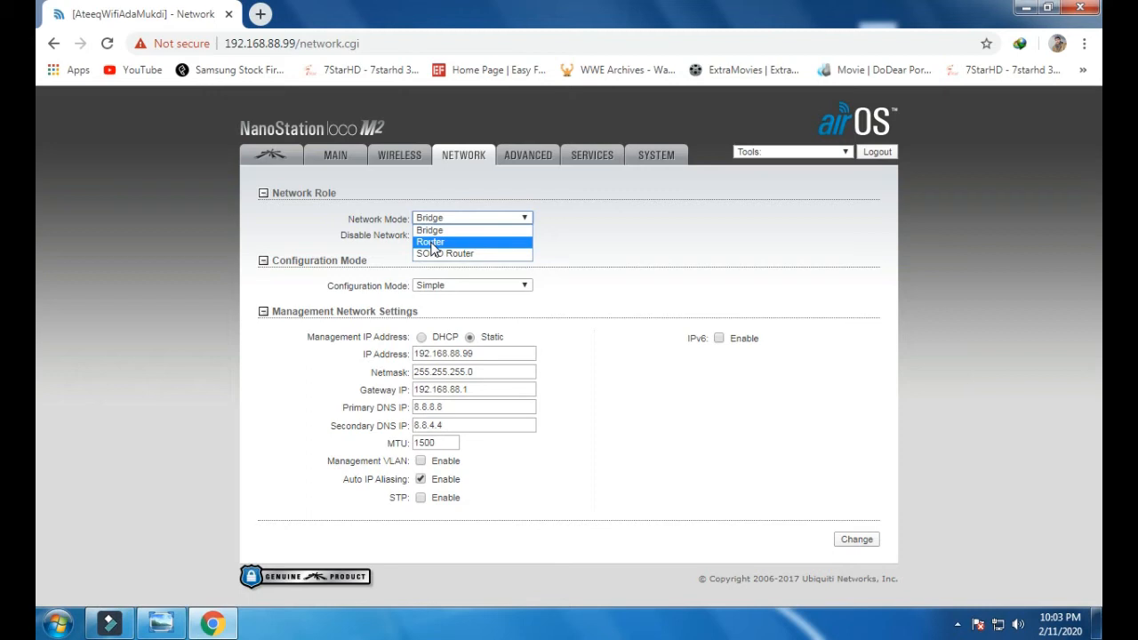
{"action": "left_click", "coordinate": [447, 229]}
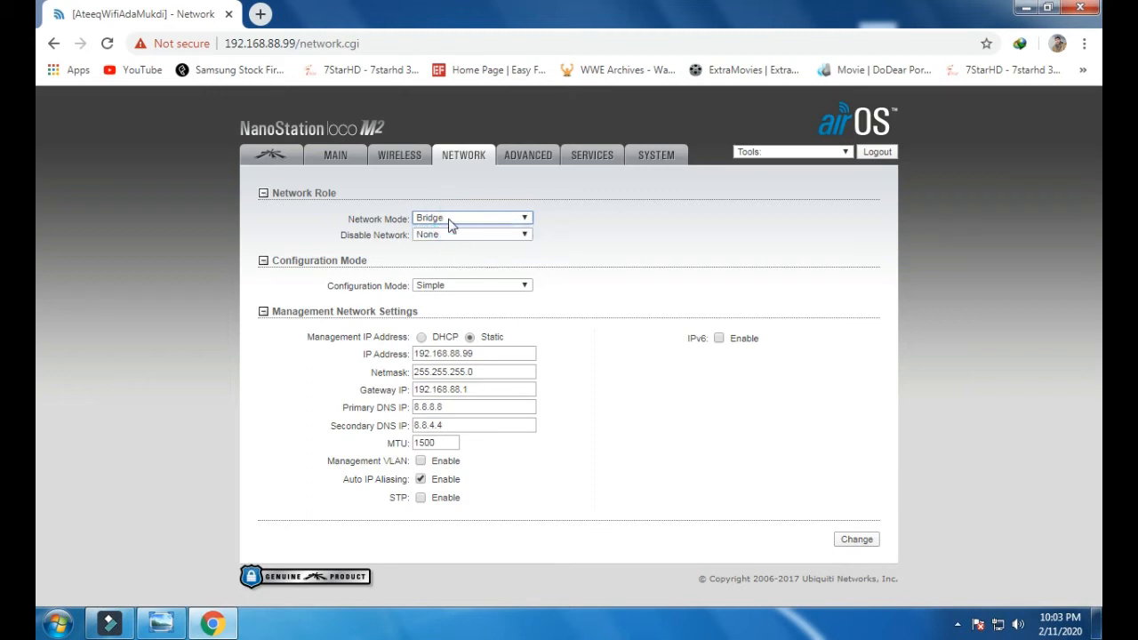
{"action": "left_click", "coordinate": [445, 219]}
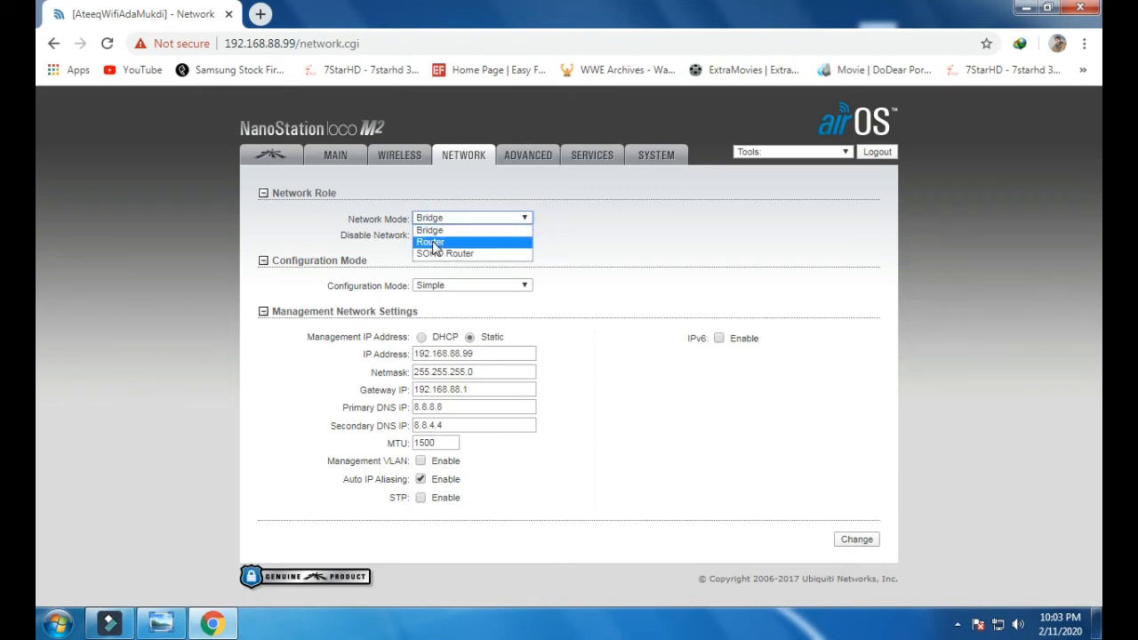
{"action": "left_click", "coordinate": [432, 244]}
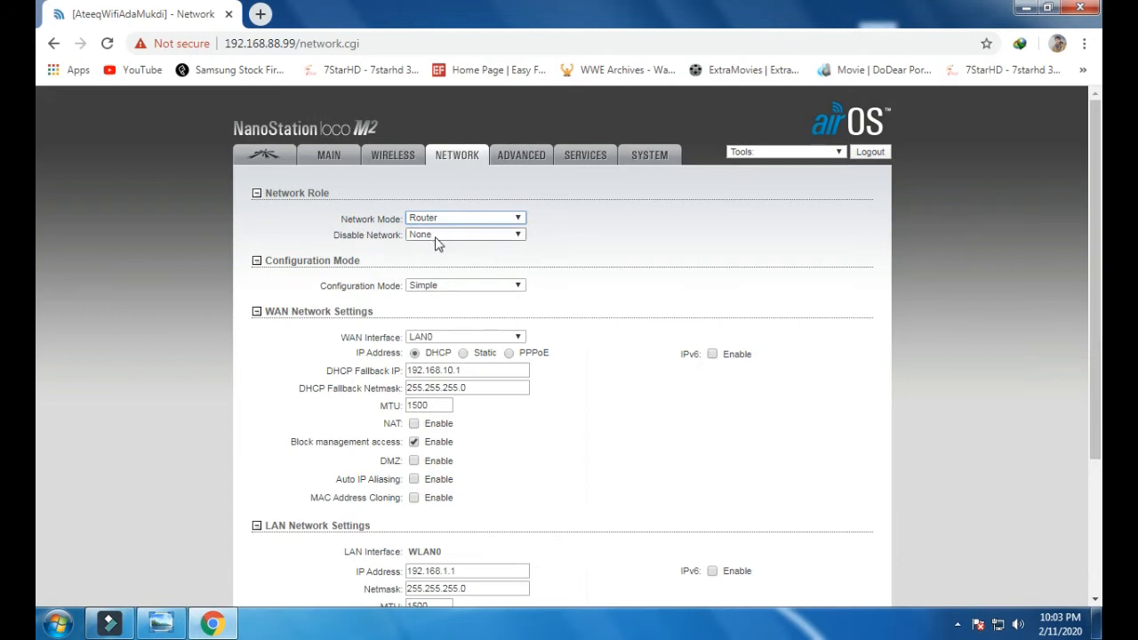
{"action": "left_click", "coordinate": [439, 285]}
{"action": "left_click", "coordinate": [439, 287]}
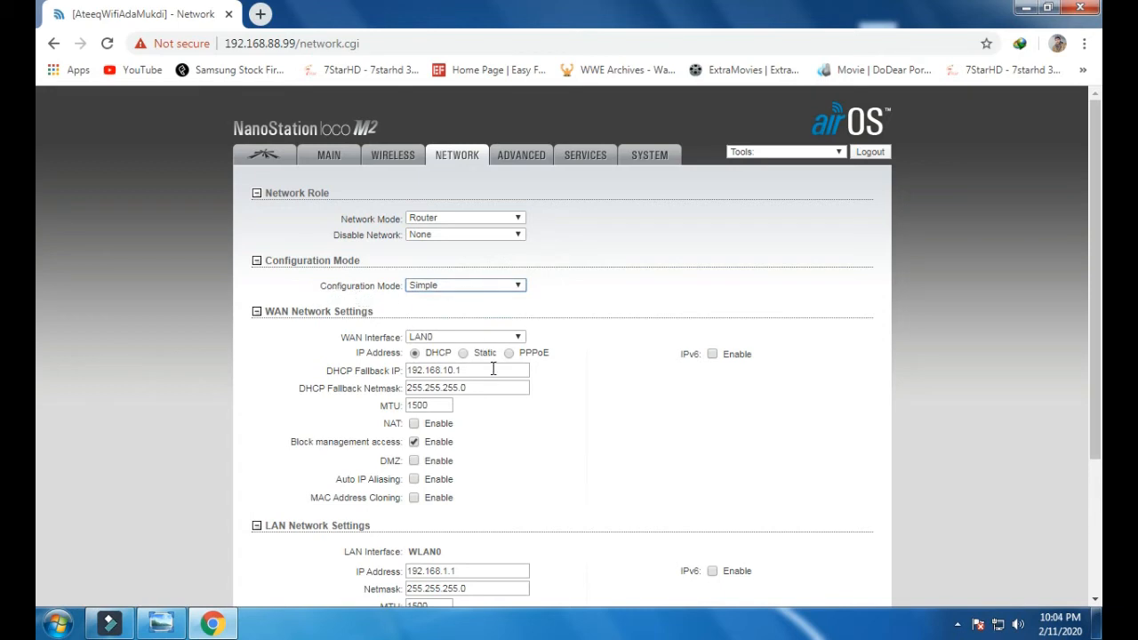
Step: Set the WAN IP address type to PPPoE in the WAN network settings
{"action": "left_click_drag", "start_coordinate": [520, 354], "coordinate": [551, 355]}
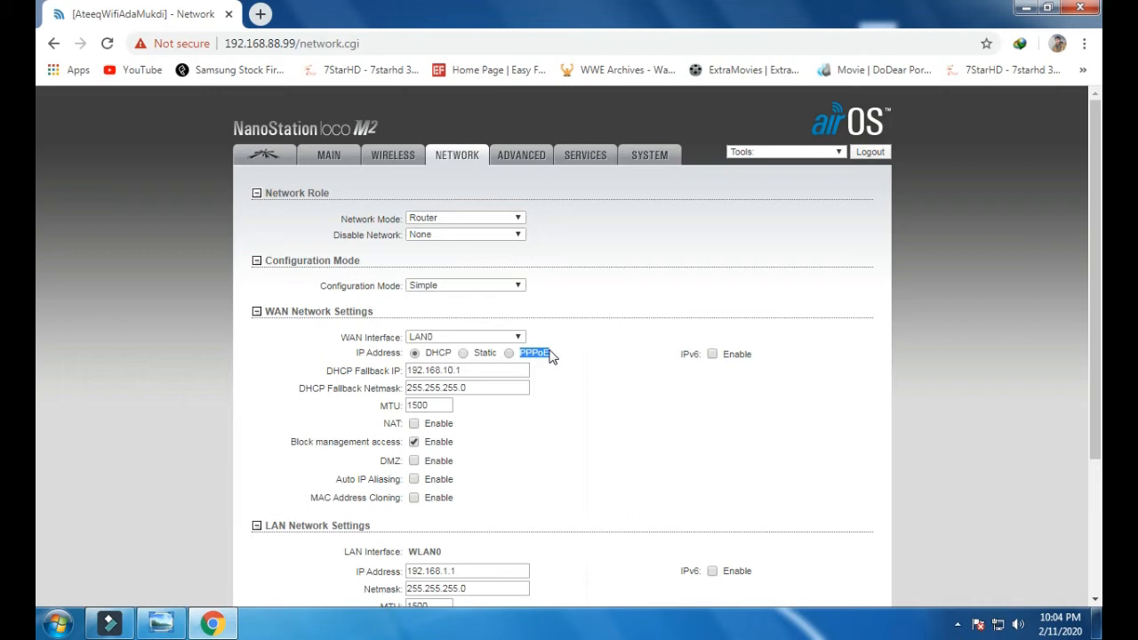
{"action": "left_click", "coordinate": [554, 356]}
{"action": "left_click", "coordinate": [510, 355]}
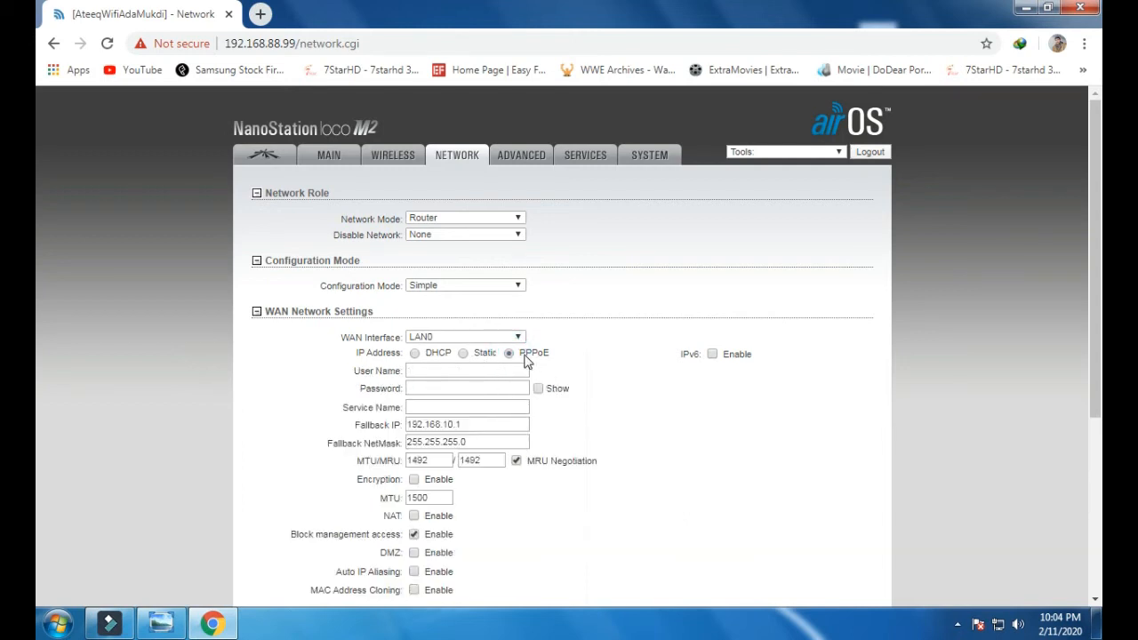
Step: Fill in the PPPoE user name from the saved entry and go to the password field in the WAN network settings
{"action": "left_click", "coordinate": [481, 370]}
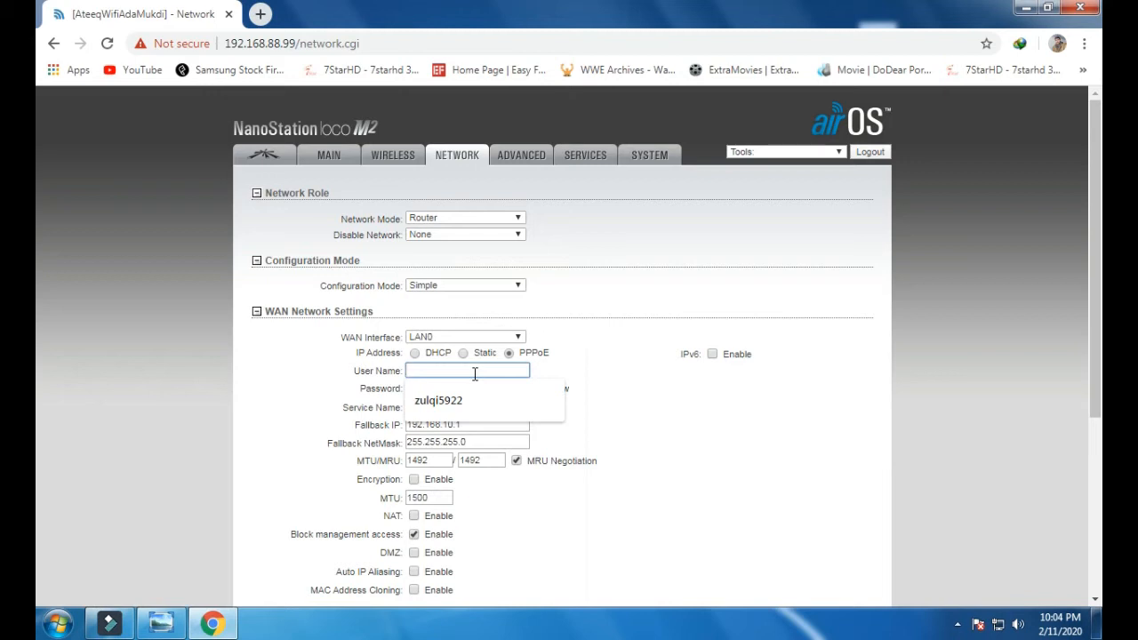
{"action": "left_click", "coordinate": [471, 400]}
{"action": "left_click", "coordinate": [455, 387]}
{"action": "left_click_drag", "start_coordinate": [457, 374], "coordinate": [408, 373]}
{"action": "left_click", "coordinate": [483, 389]}
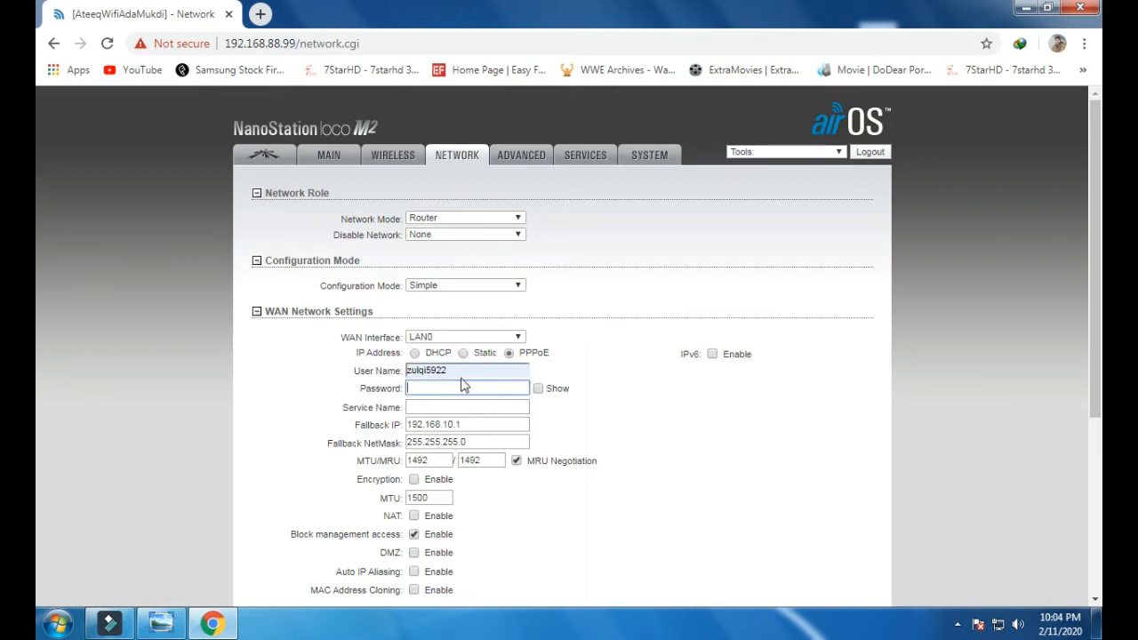
Step: Examine the PPPoE user name and password fields in the WAN network settings
{"action": "left_click_drag", "start_coordinate": [460, 371], "coordinate": [406, 368]}
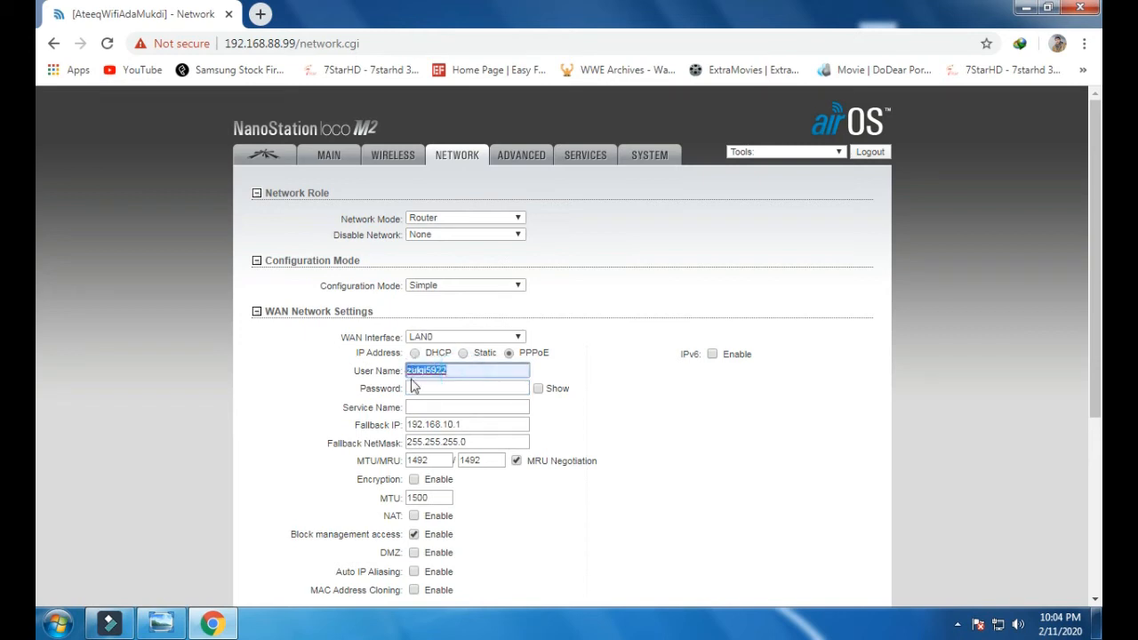
{"action": "left_click", "coordinate": [418, 389]}
{"action": "left_click_drag", "start_coordinate": [448, 372], "coordinate": [409, 372]}
{"action": "left_click", "coordinate": [442, 389]}
{"action": "left_click_drag", "start_coordinate": [446, 372], "coordinate": [411, 372]}
{"action": "left_click", "coordinate": [420, 389]}
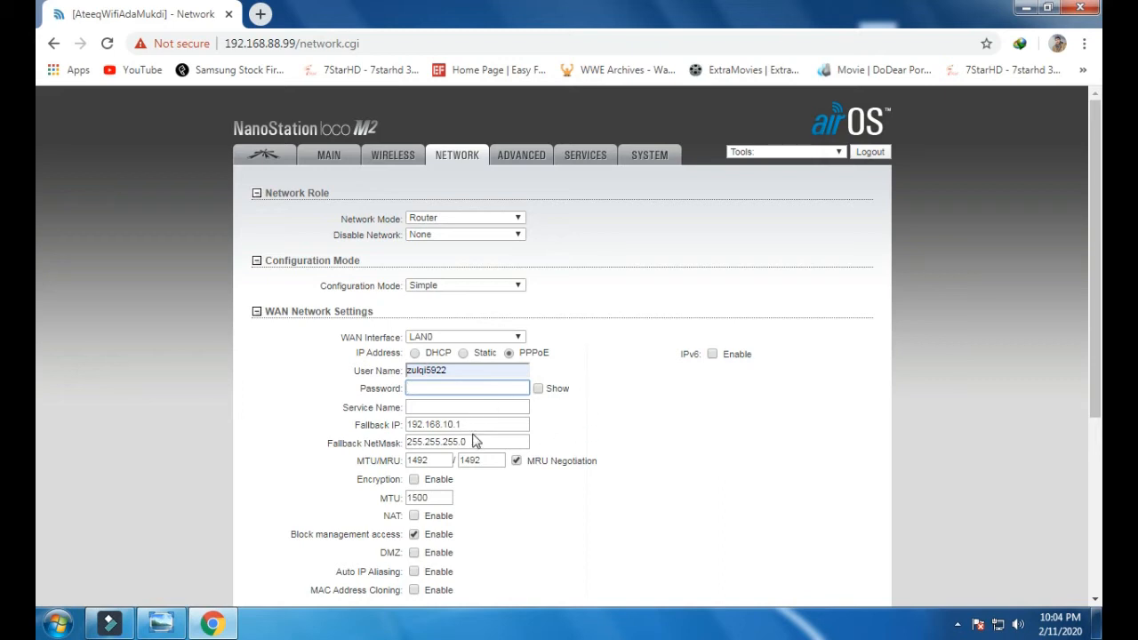
{"action": "scroll", "coordinate": [554, 451], "scroll_direction": "down", "scroll_amount": 1}
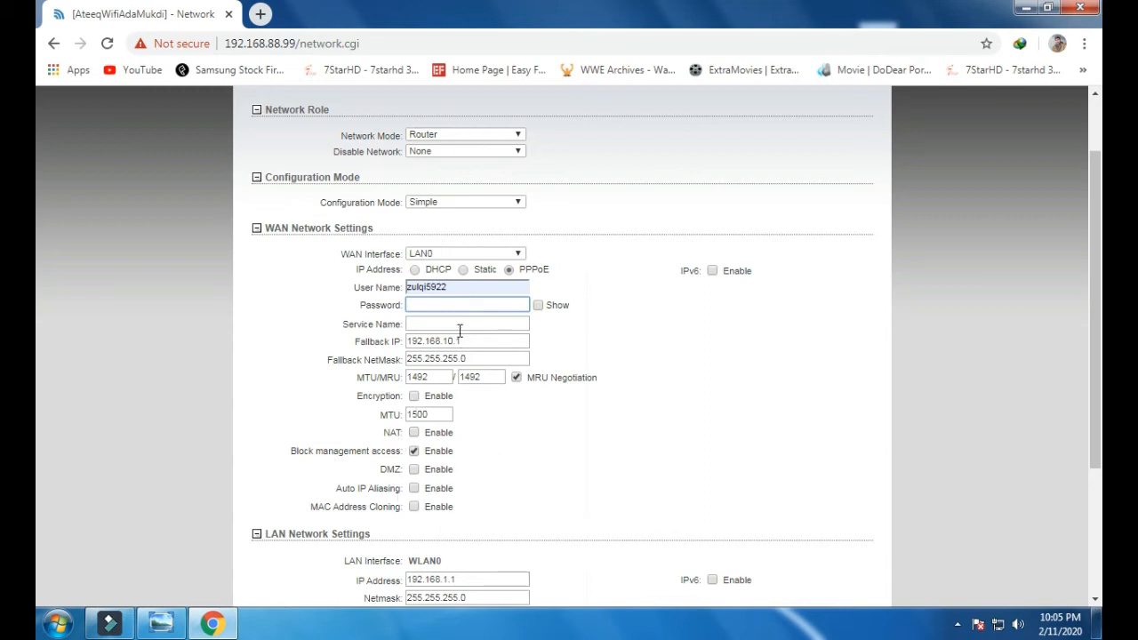
{"action": "left_click_drag", "start_coordinate": [455, 287], "coordinate": [410, 289]}
{"action": "left_click", "coordinate": [413, 304]}
Step: Enable NAT in the WAN network settings with the SIP, PPTP, FTP and RTSP protocols all selected
{"action": "scroll", "coordinate": [483, 455], "scroll_direction": "down", "scroll_amount": 1}
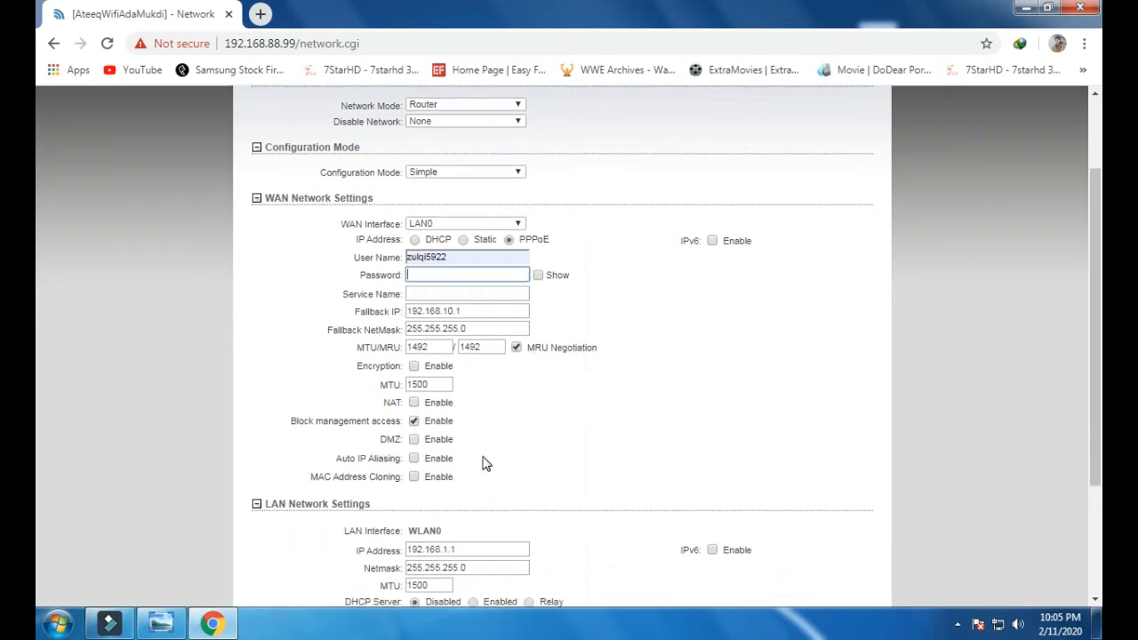
{"action": "left_click_drag", "start_coordinate": [380, 353], "coordinate": [401, 357]}
{"action": "left_click", "coordinate": [492, 366]}
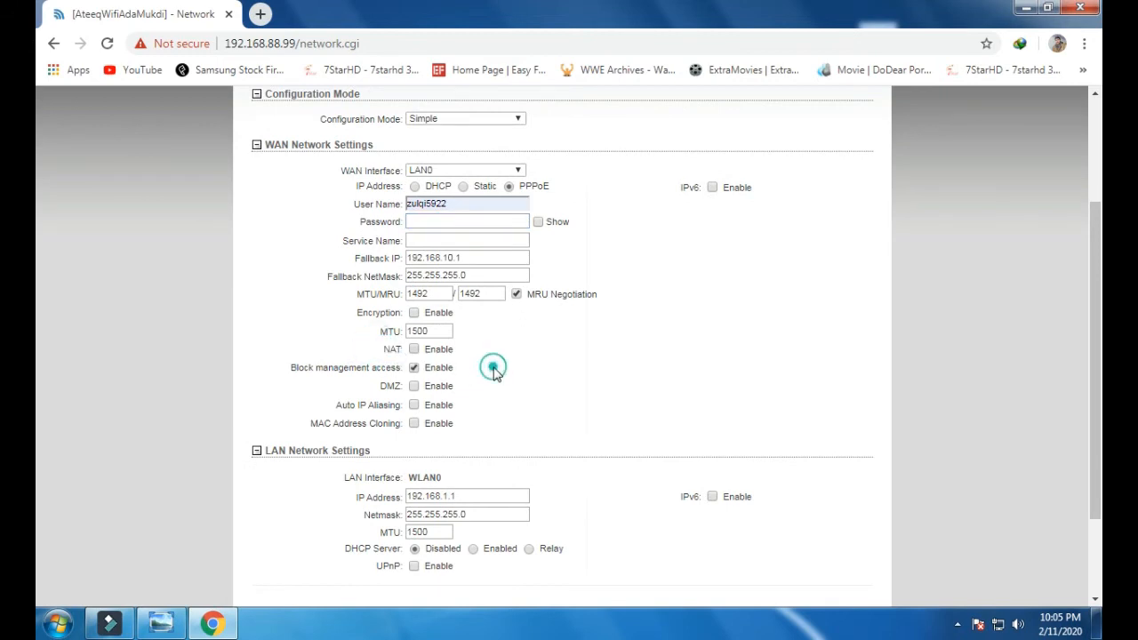
{"action": "left_click", "coordinate": [414, 349]}
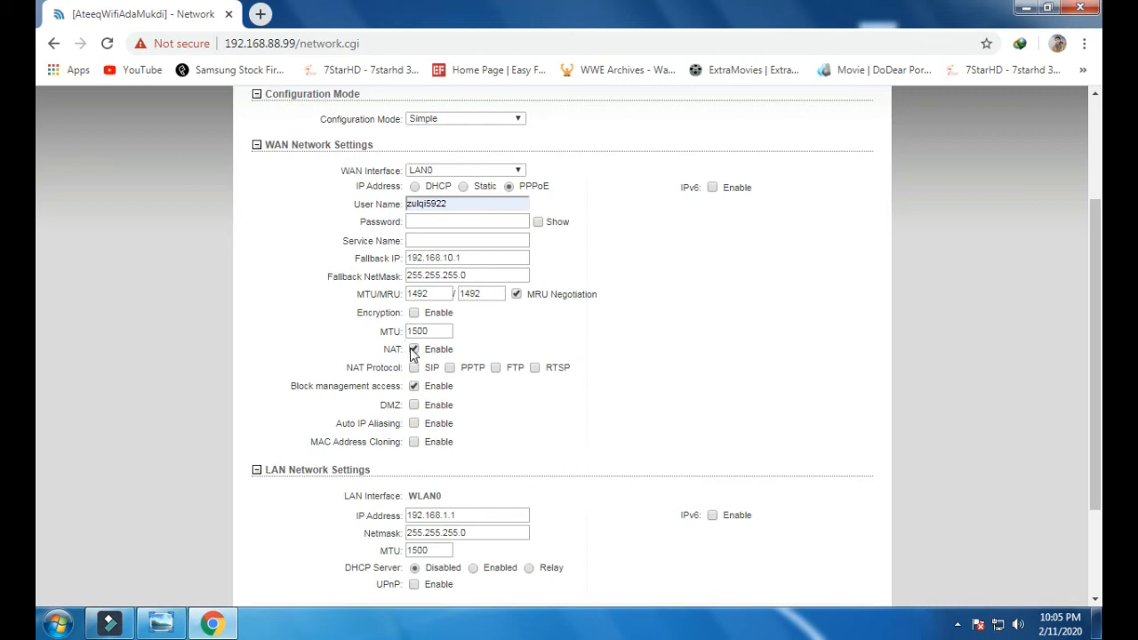
{"action": "left_click", "coordinate": [414, 369]}
{"action": "left_click", "coordinate": [450, 369]}
{"action": "left_click", "coordinate": [496, 369]}
{"action": "left_click", "coordinate": [535, 369]}
Step: Enable the DHCP server in the LAN network settings
{"action": "scroll", "coordinate": [462, 411], "scroll_direction": "down", "scroll_amount": 3}
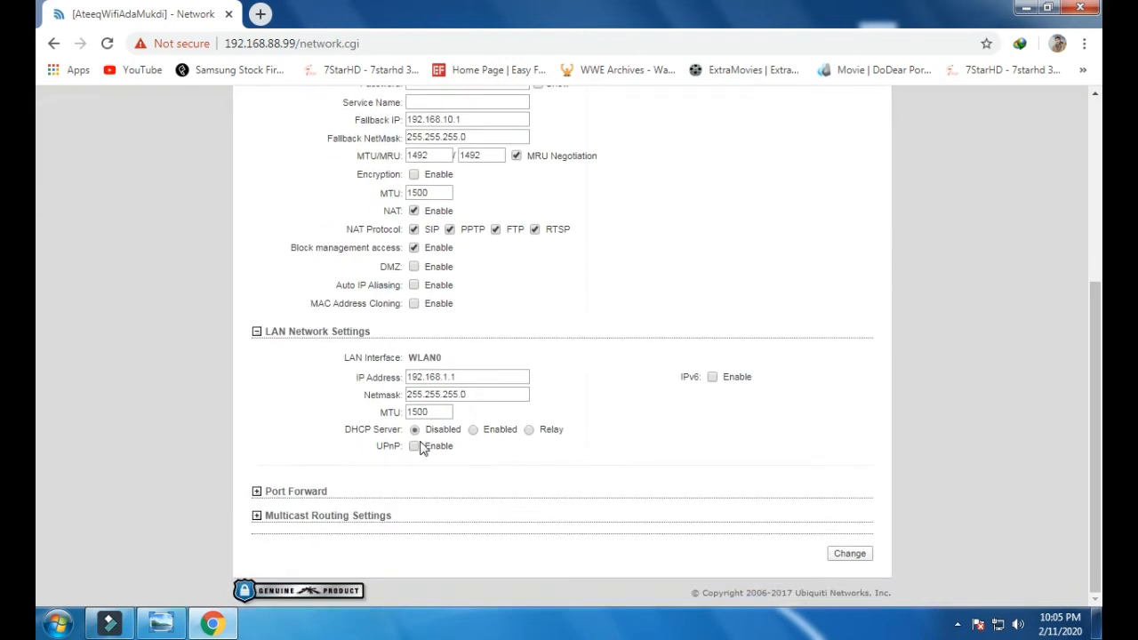
{"action": "left_click", "coordinate": [332, 427]}
{"action": "left_click_drag", "start_coordinate": [340, 427], "coordinate": [405, 433]}
{"action": "left_click", "coordinate": [434, 479]}
{"action": "left_click_drag", "start_coordinate": [410, 432], "coordinate": [349, 433]}
{"action": "left_click", "coordinate": [439, 478]}
{"action": "left_click", "coordinate": [473, 431]}
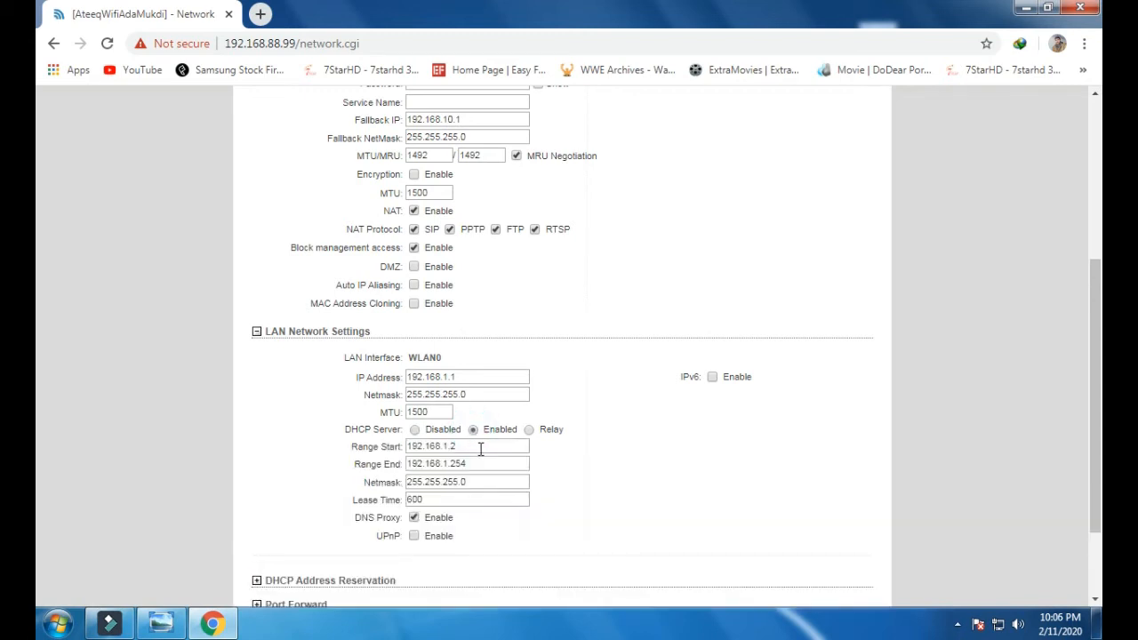
Step: Check the DHCP range start and end addresses, then submit the network changes and accept disabled management access on the WAN interface
{"action": "left_click_drag", "start_coordinate": [480, 450], "coordinate": [413, 449]}
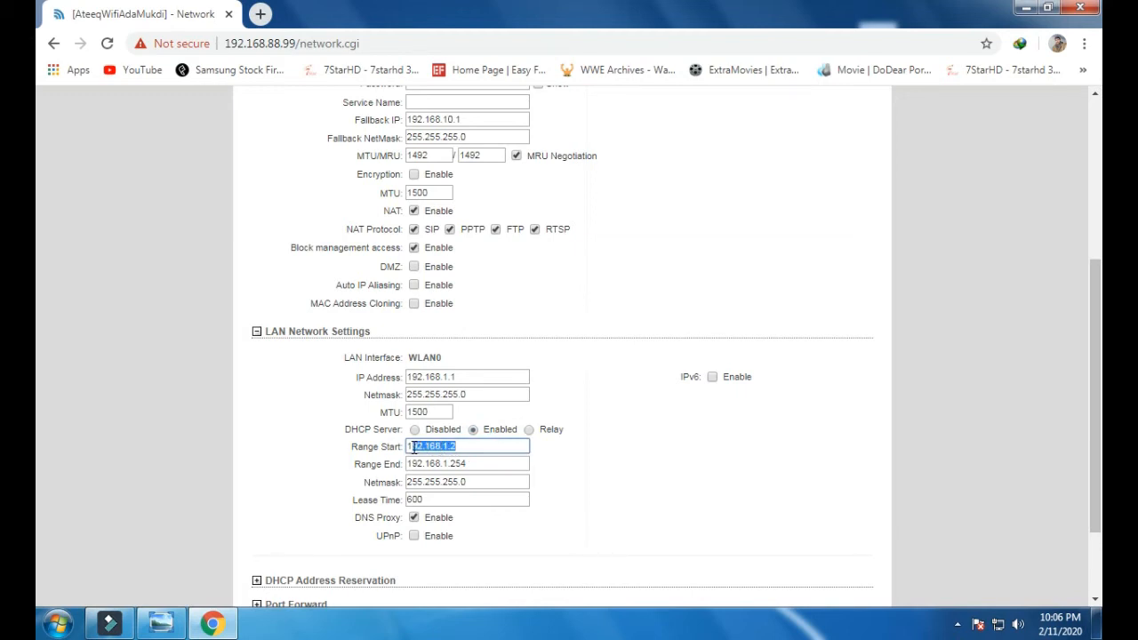
{"action": "left_click", "coordinate": [580, 460]}
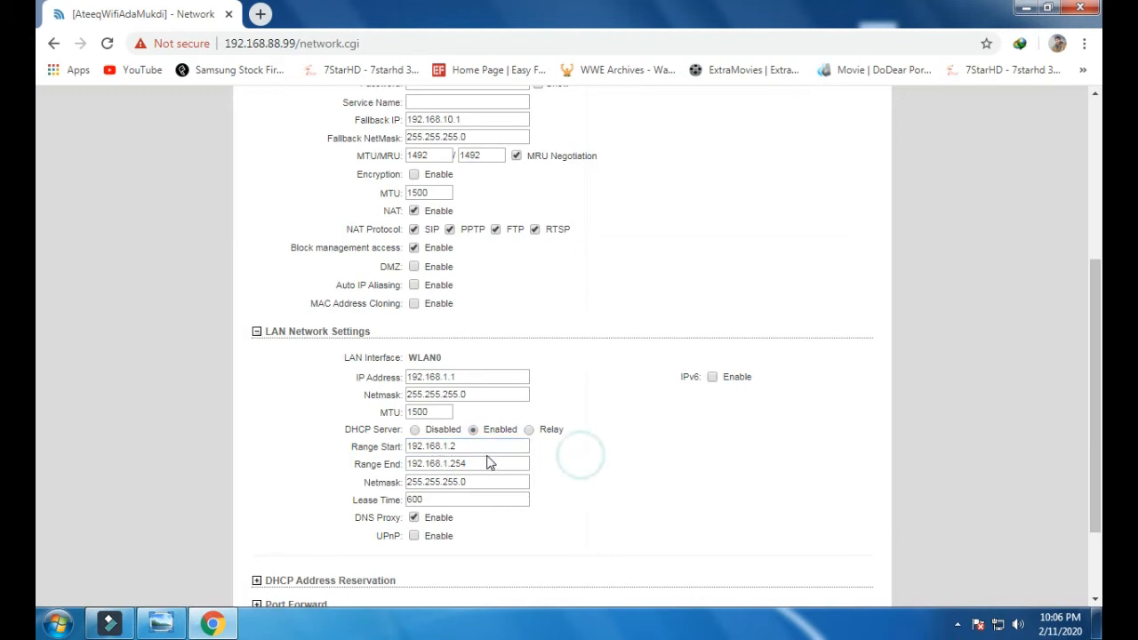
{"action": "left_click_drag", "start_coordinate": [468, 463], "coordinate": [407, 462]}
{"action": "left_click", "coordinate": [562, 494]}
{"action": "scroll", "coordinate": [670, 504], "scroll_direction": "down", "scroll_amount": 1}
{"action": "scroll", "coordinate": [673, 504], "scroll_direction": "down", "scroll_amount": 2}
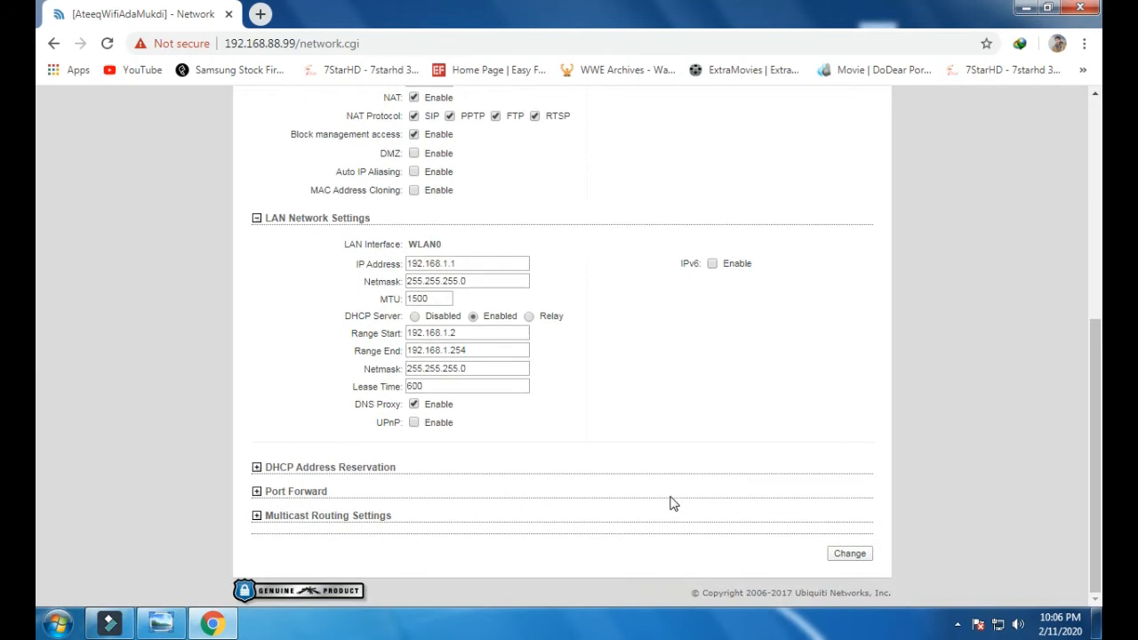
{"action": "left_click", "coordinate": [849, 554]}
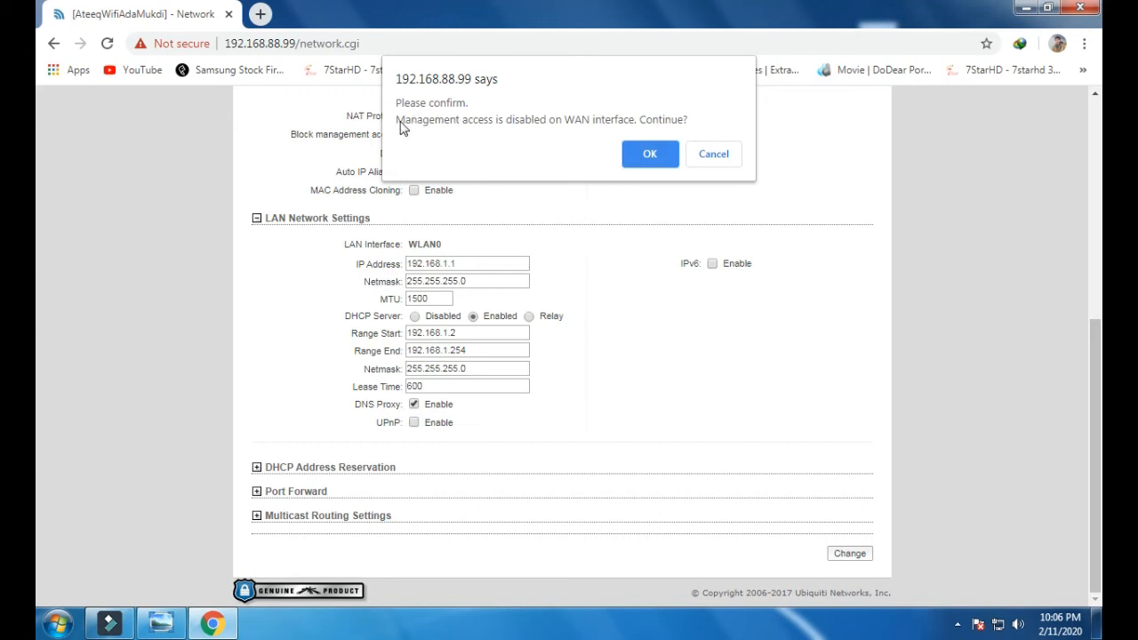
{"action": "left_click", "coordinate": [650, 156]}
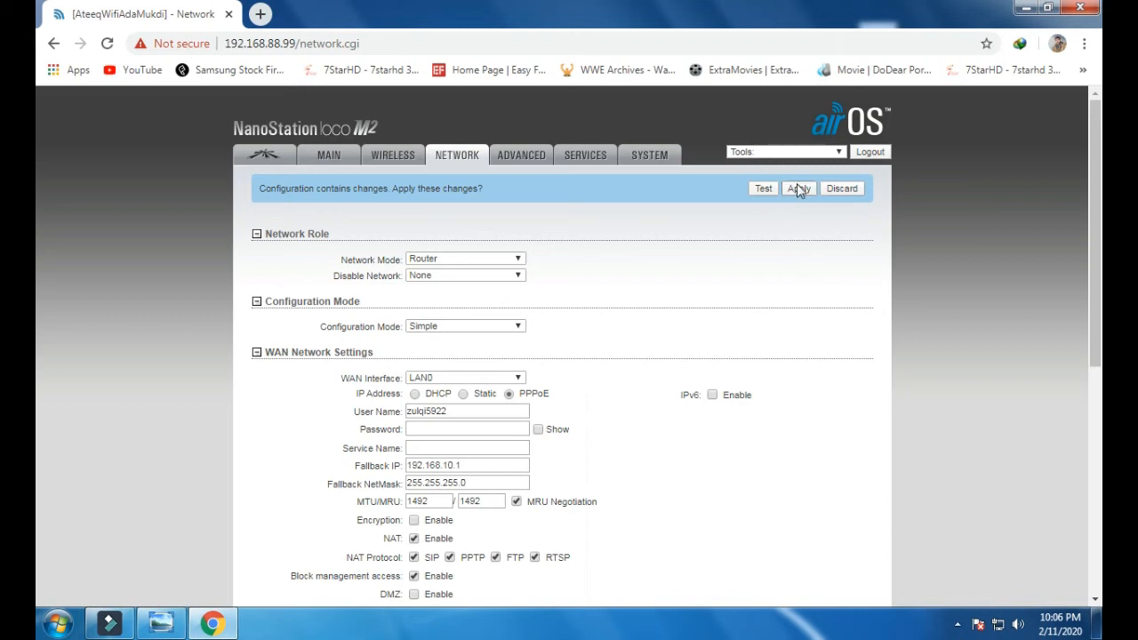
Step: Re-enter 192.168.1.1 as the IP address in the LAN network settings
{"action": "scroll", "coordinate": [650, 305], "scroll_direction": "down", "scroll_amount": 1}
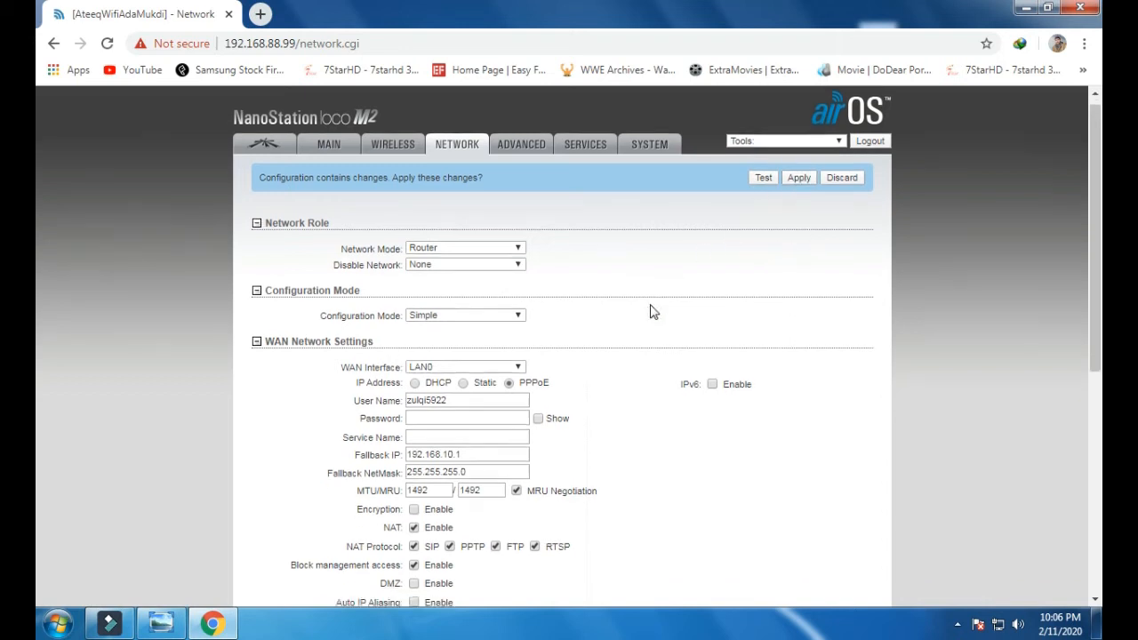
{"action": "scroll", "coordinate": [650, 311], "scroll_direction": "down", "scroll_amount": 2}
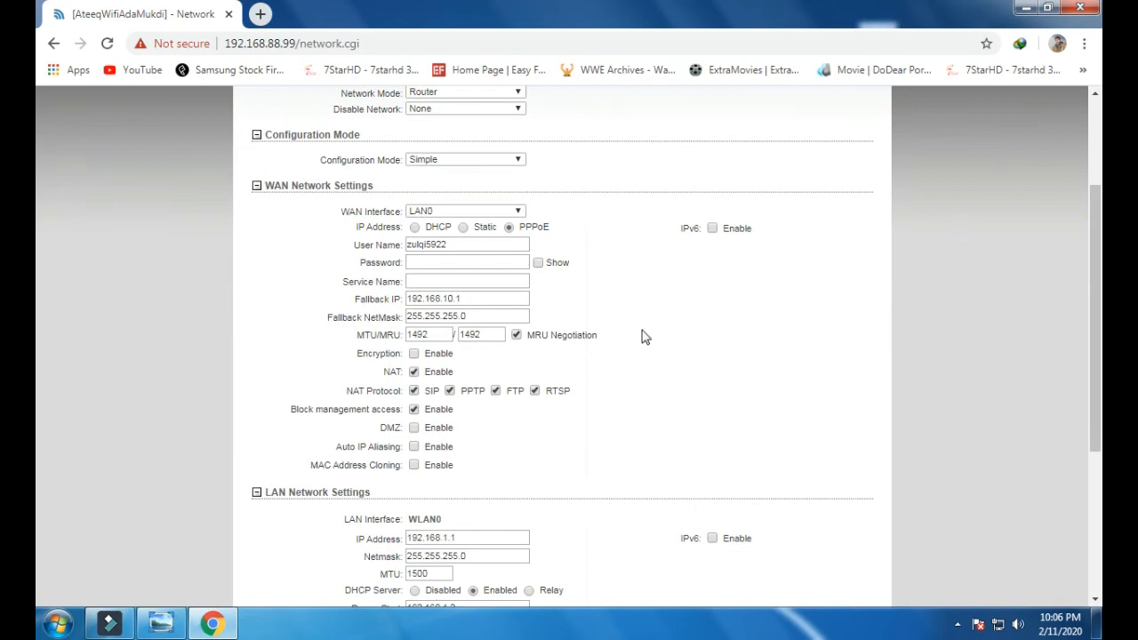
{"action": "scroll", "coordinate": [645, 339], "scroll_direction": "up", "scroll_amount": 2}
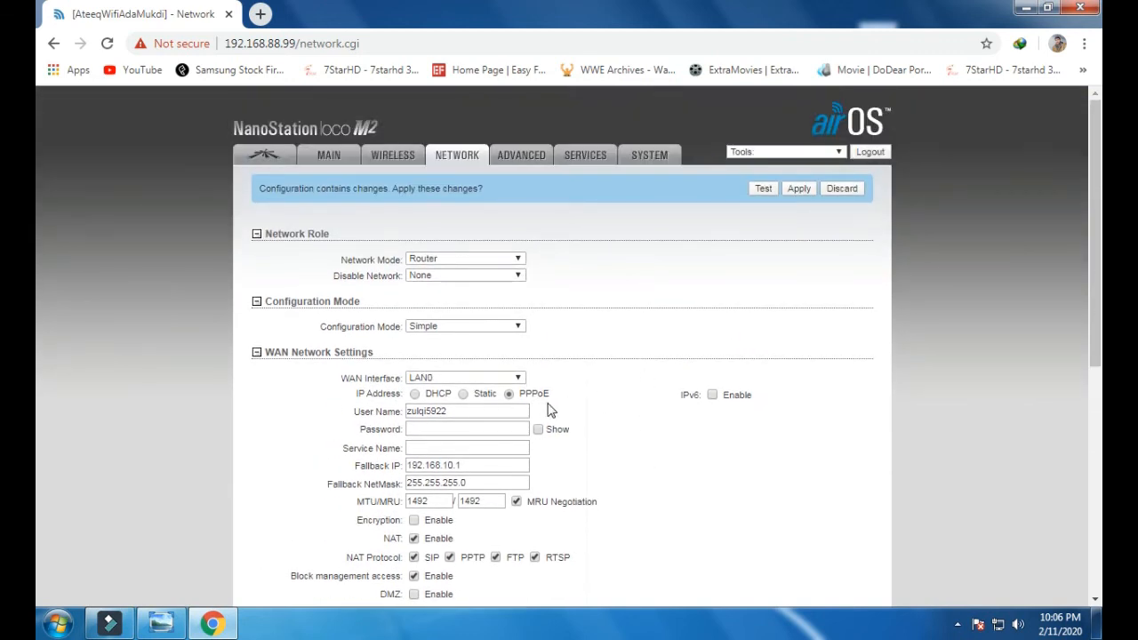
{"action": "scroll", "coordinate": [547, 411], "scroll_direction": "down", "scroll_amount": 3}
{"action": "left_click_drag", "start_coordinate": [495, 458], "coordinate": [411, 454]}
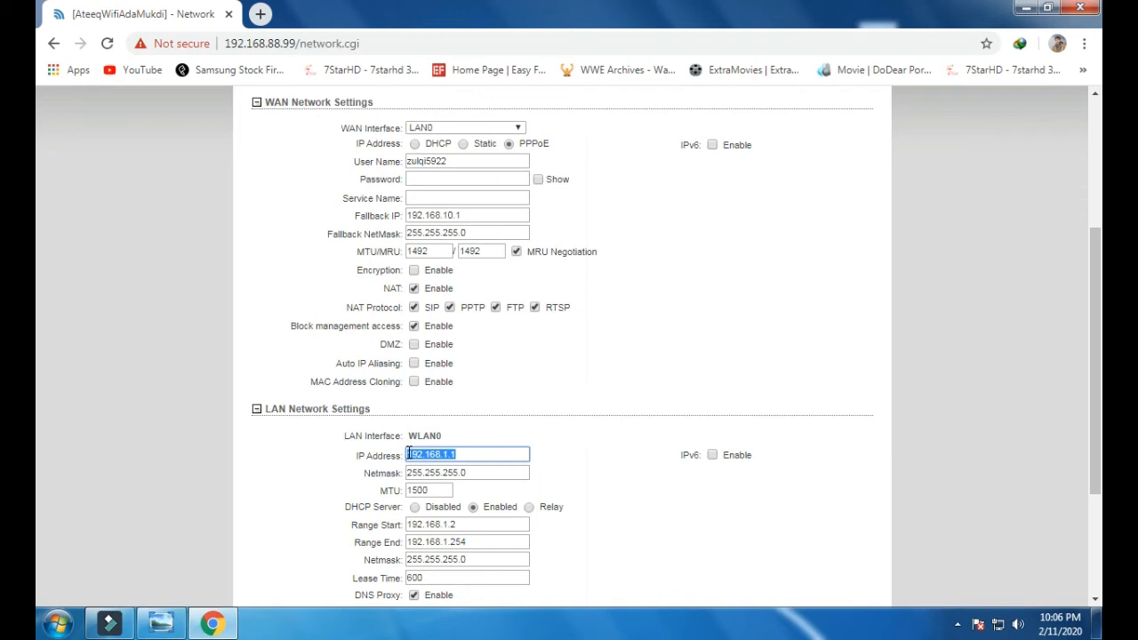
{"action": "left_click", "coordinate": [469, 451]}
{"action": "left_click_drag", "start_coordinate": [462, 456], "coordinate": [415, 456]}
{"action": "left_click", "coordinate": [495, 456]}
{"action": "type", "text": "4"}
{"action": "key", "text": "BackSpace"}
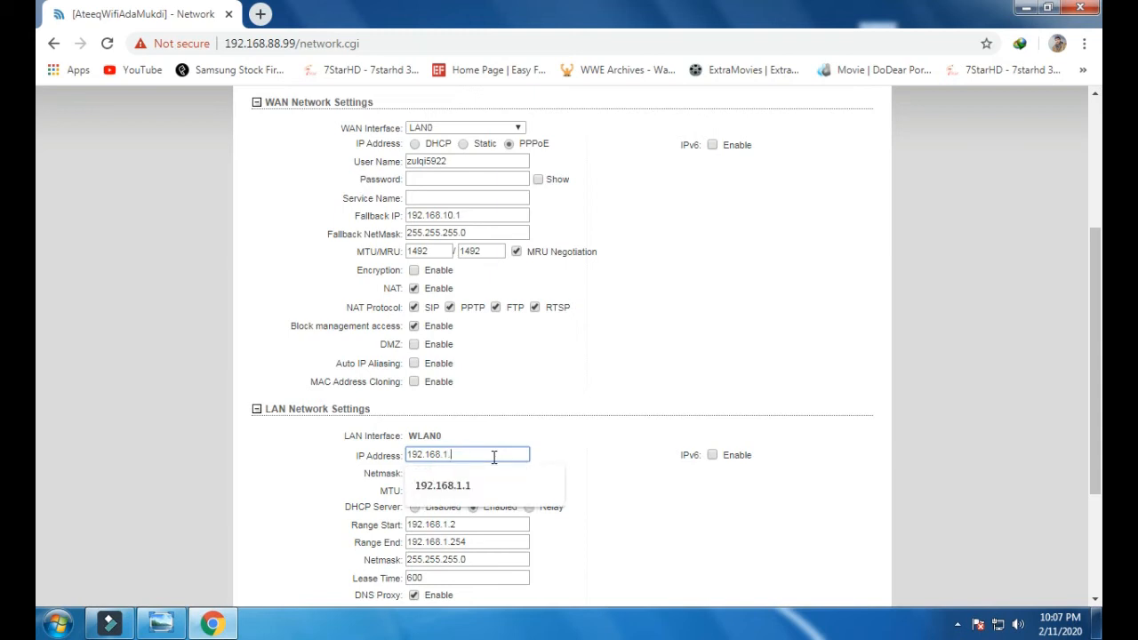
{"action": "left_click", "coordinate": [474, 484]}
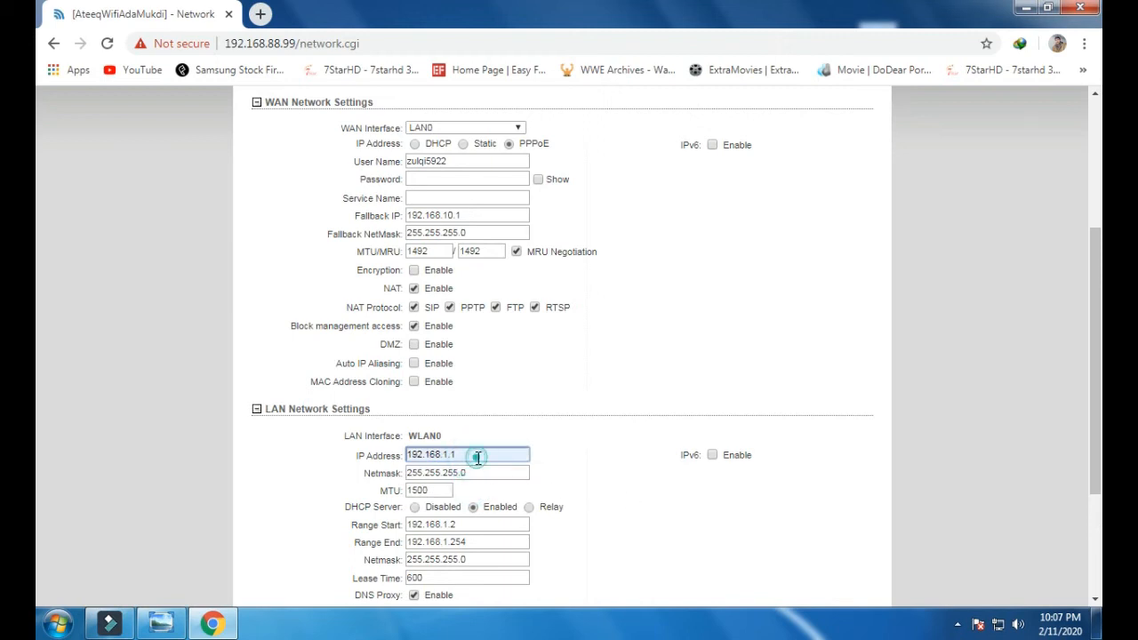
Step: Check the LAN IP address and submit the network settings again
{"action": "scroll", "coordinate": [673, 514], "scroll_direction": "down", "scroll_amount": 2}
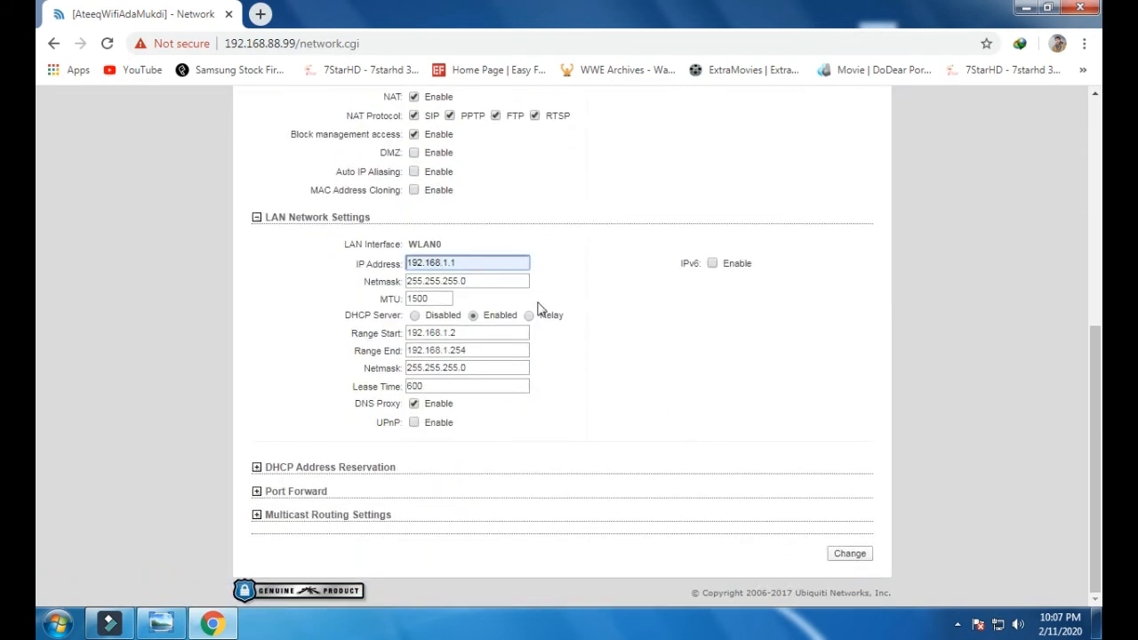
{"action": "double_click", "coordinate": [467, 264]}
{"action": "left_click", "coordinate": [605, 305]}
{"action": "double_click", "coordinate": [465, 262]}
{"action": "left_click", "coordinate": [615, 354]}
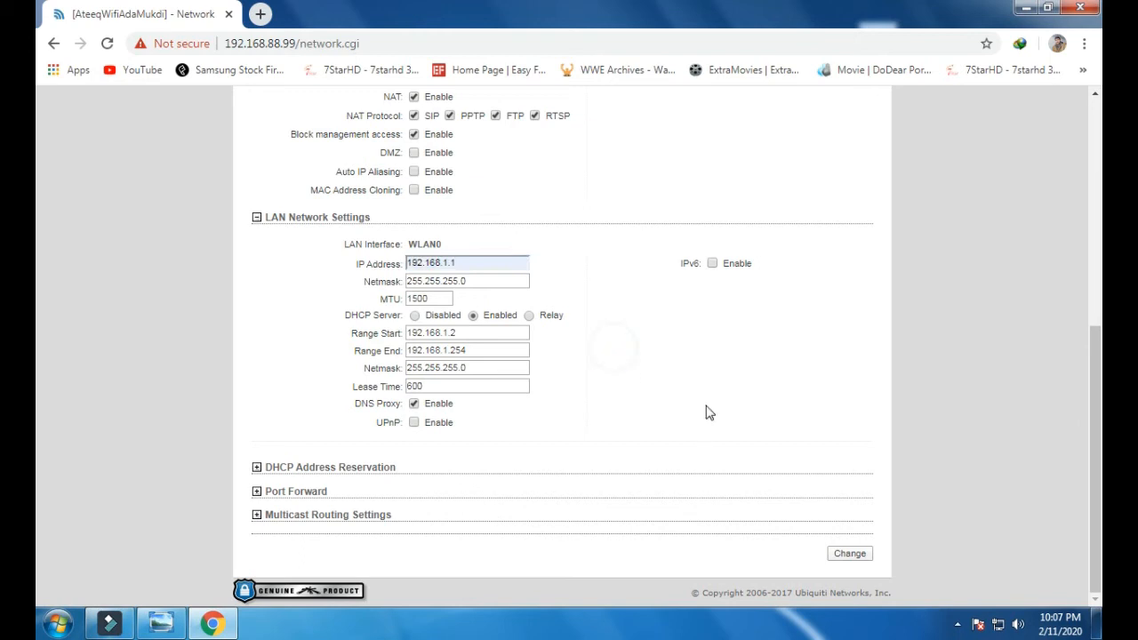
{"action": "left_click", "coordinate": [833, 555]}
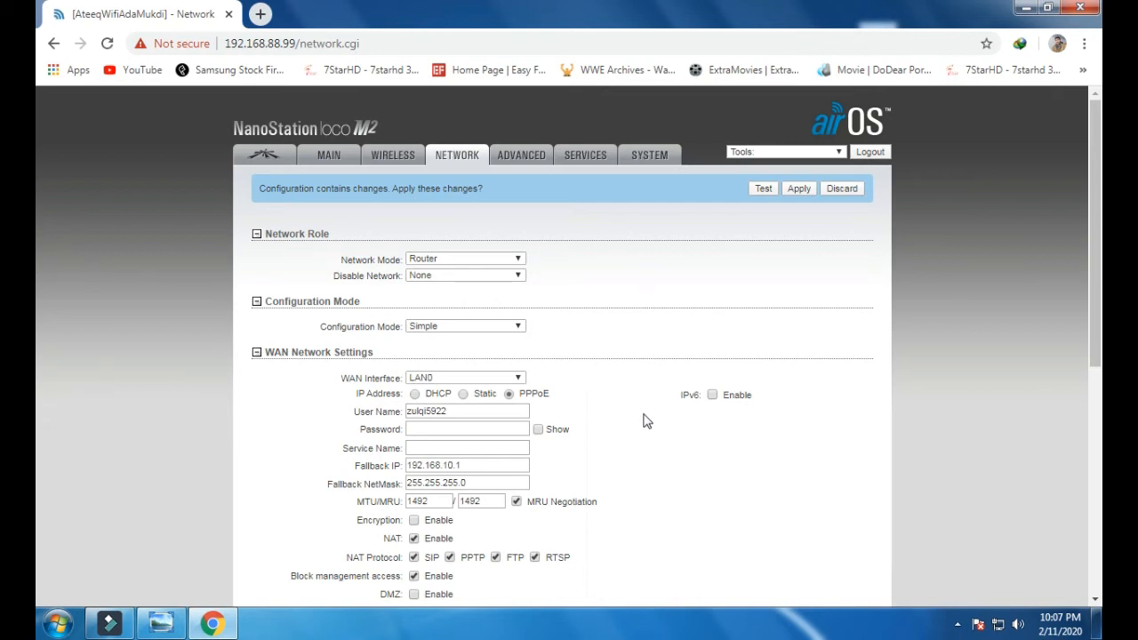
Step: Review the submitted network settings and discard the pending configuration changes
{"action": "scroll", "coordinate": [643, 427], "scroll_direction": "down", "scroll_amount": 3}
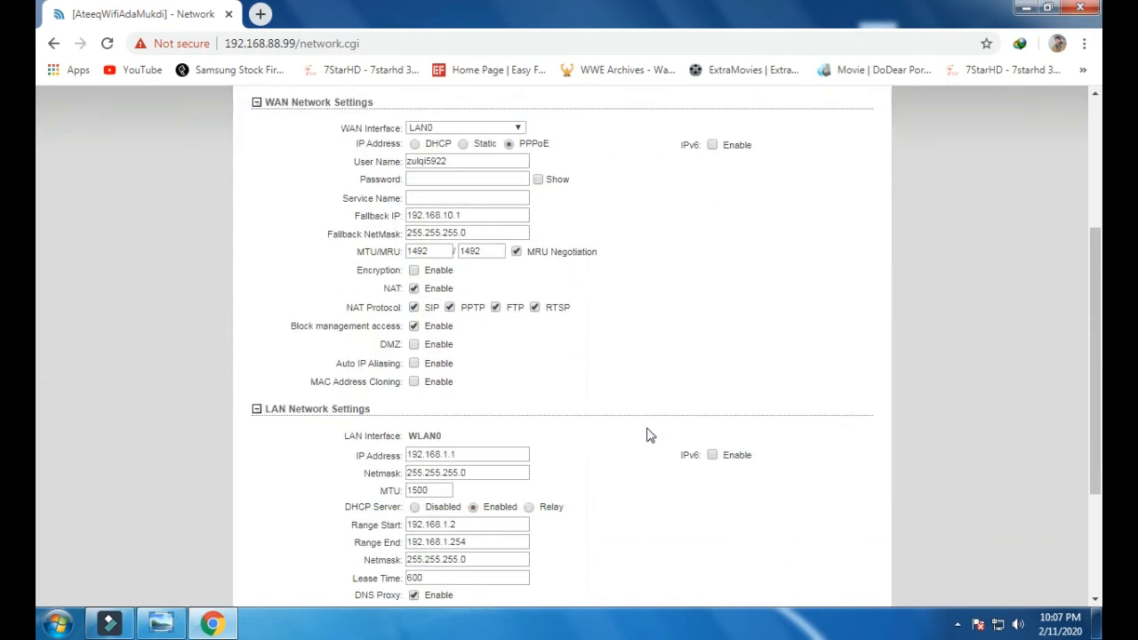
{"action": "scroll", "coordinate": [647, 435], "scroll_direction": "down", "scroll_amount": 2}
{"action": "scroll", "coordinate": [647, 435], "scroll_direction": "up", "scroll_amount": 4}
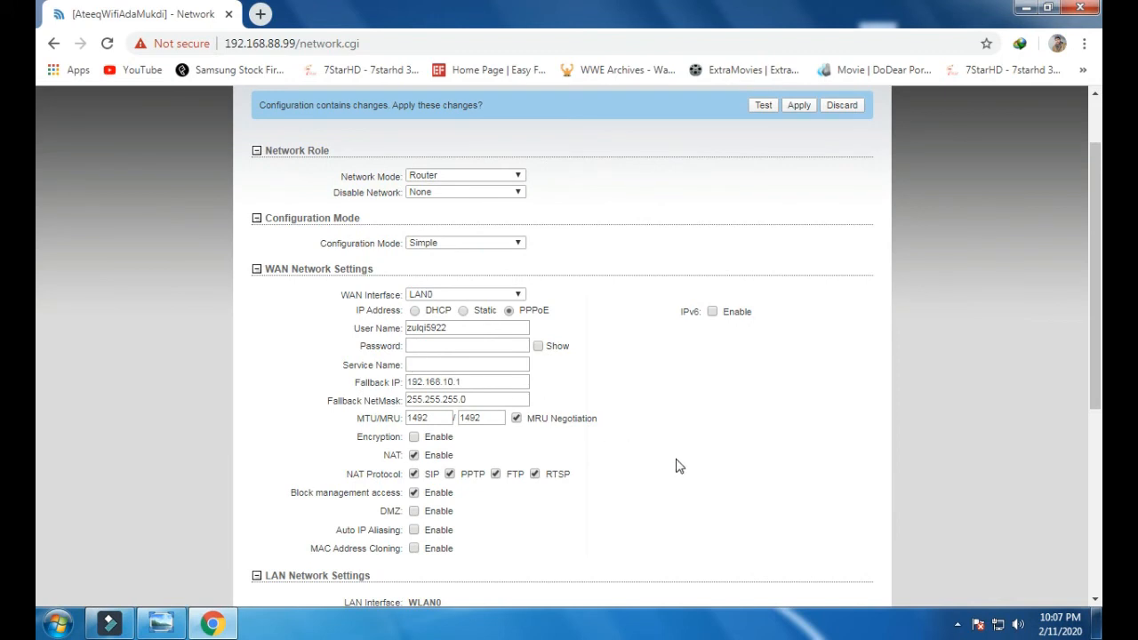
{"action": "scroll", "coordinate": [678, 462], "scroll_direction": "up", "scroll_amount": 1}
{"action": "left_click", "coordinate": [843, 189]}
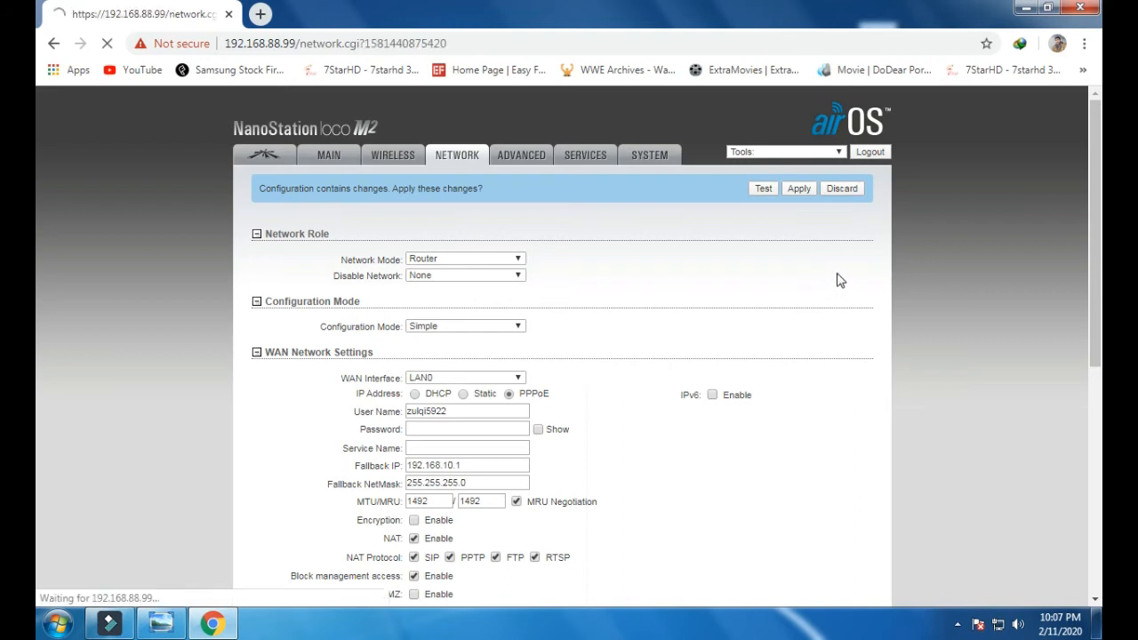
Step: Close the current device page and open the device at 192.168.1.21 in a new browser tab
{"action": "left_click", "coordinate": [261, 14]}
{"action": "left_click", "coordinate": [215, 14]}
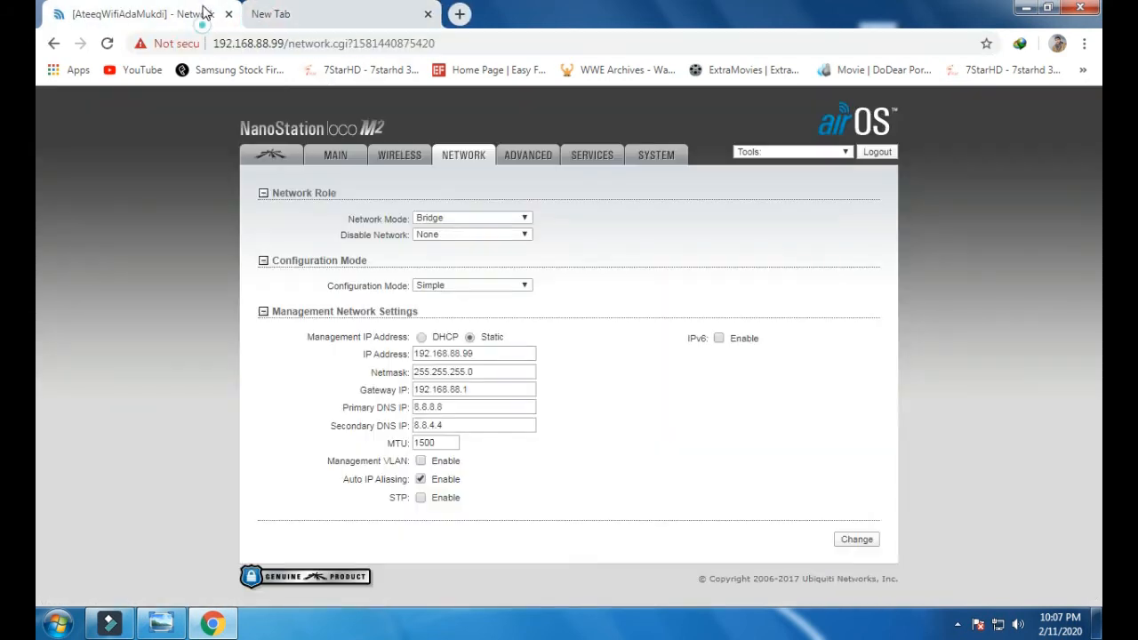
{"action": "left_click", "coordinate": [228, 14]}
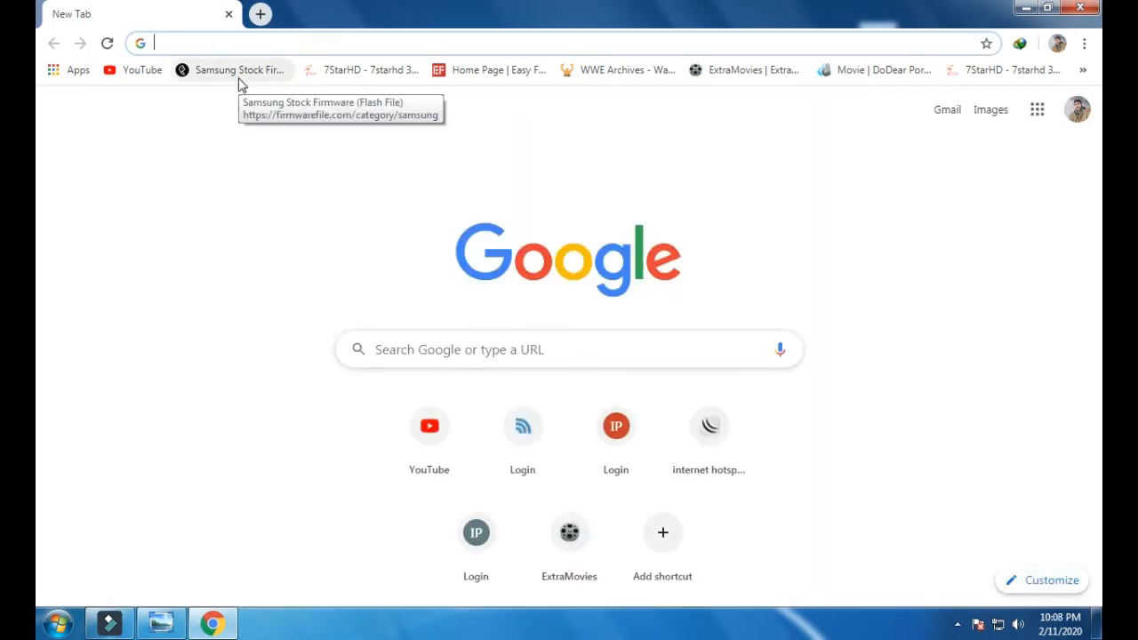
{"action": "type", "text": "192"}
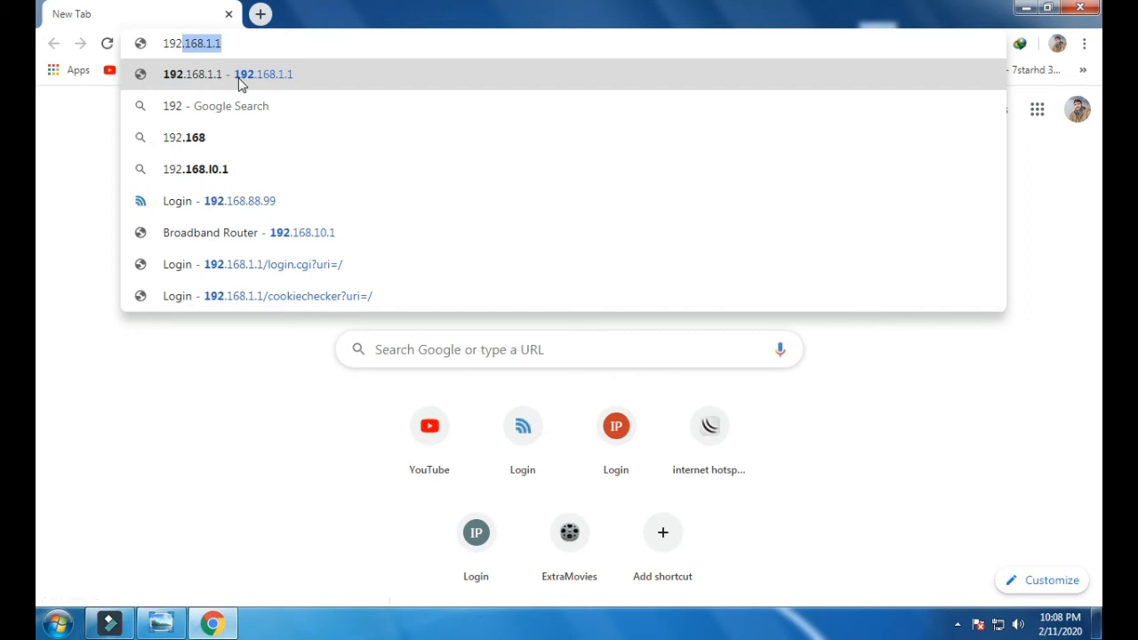
{"action": "type", "text": ".1"}
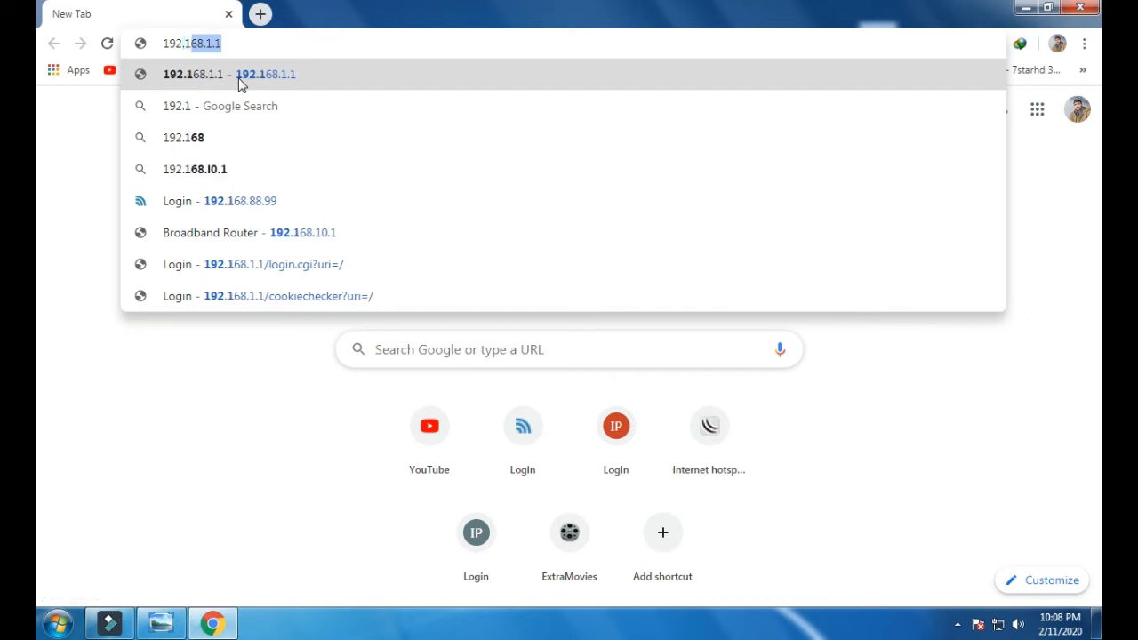
{"action": "type", "text": "68."}
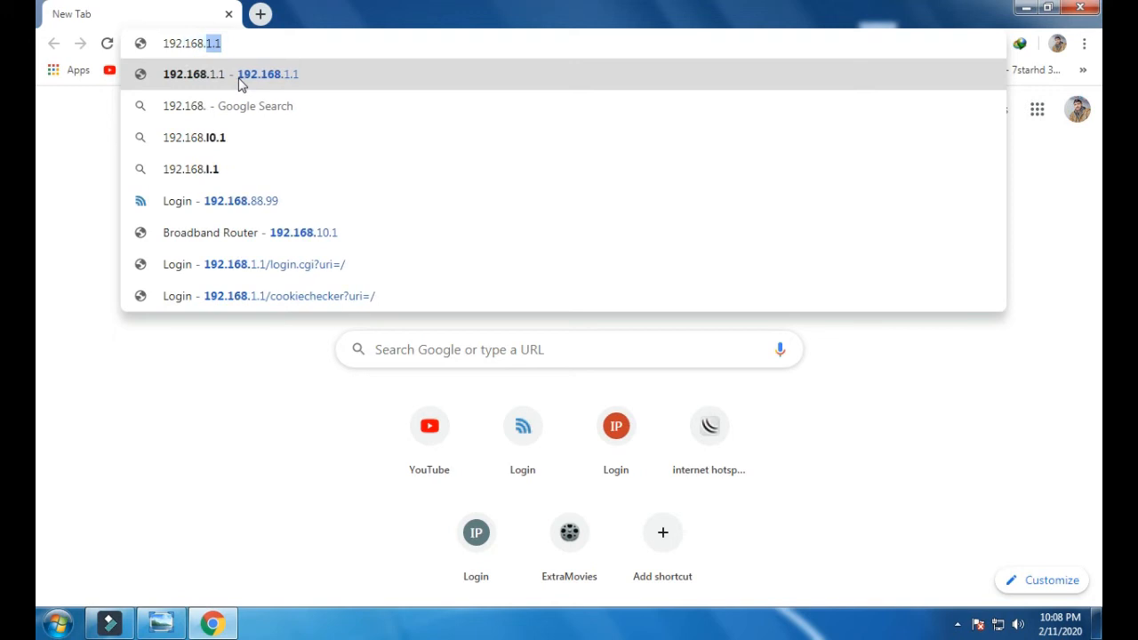
{"action": "type", "text": "1.21"}
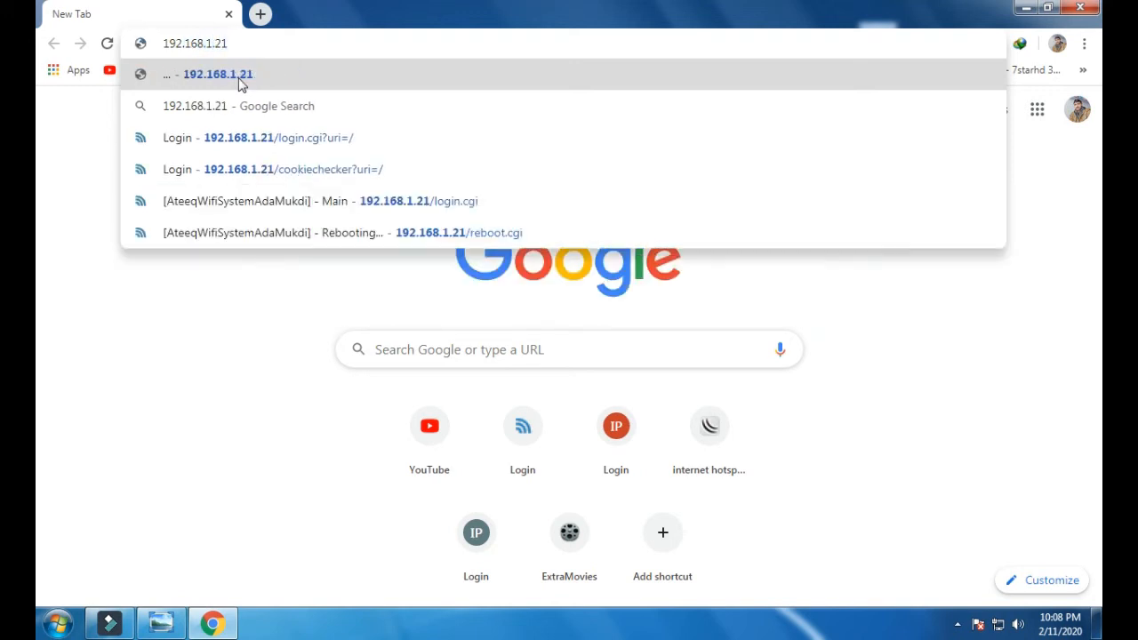
{"action": "key", "text": "Return"}
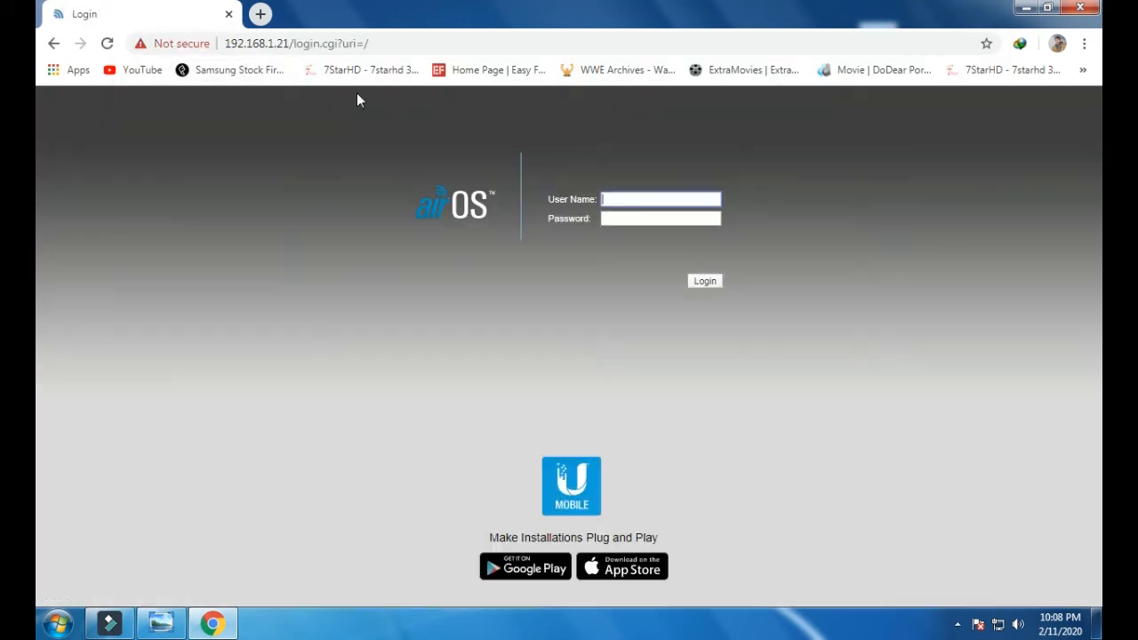
Step: Log in to the airOS device with the user name ubnt and the account password
{"action": "left_click", "coordinate": [627, 198]}
{"action": "left_click", "coordinate": [631, 225]}
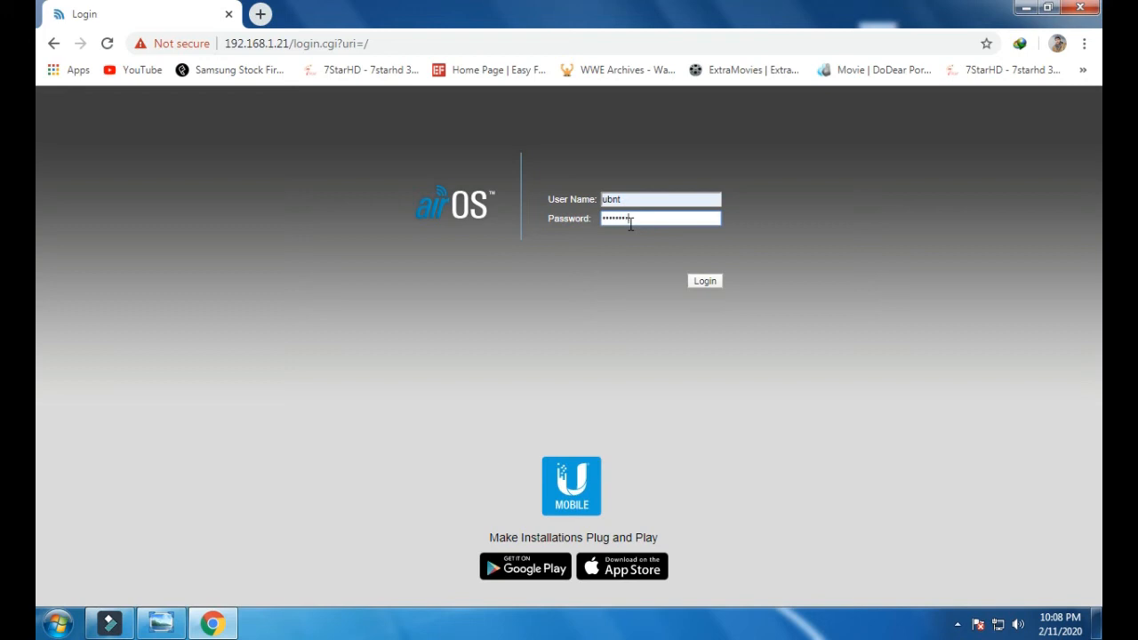
{"action": "key", "text": "Return"}
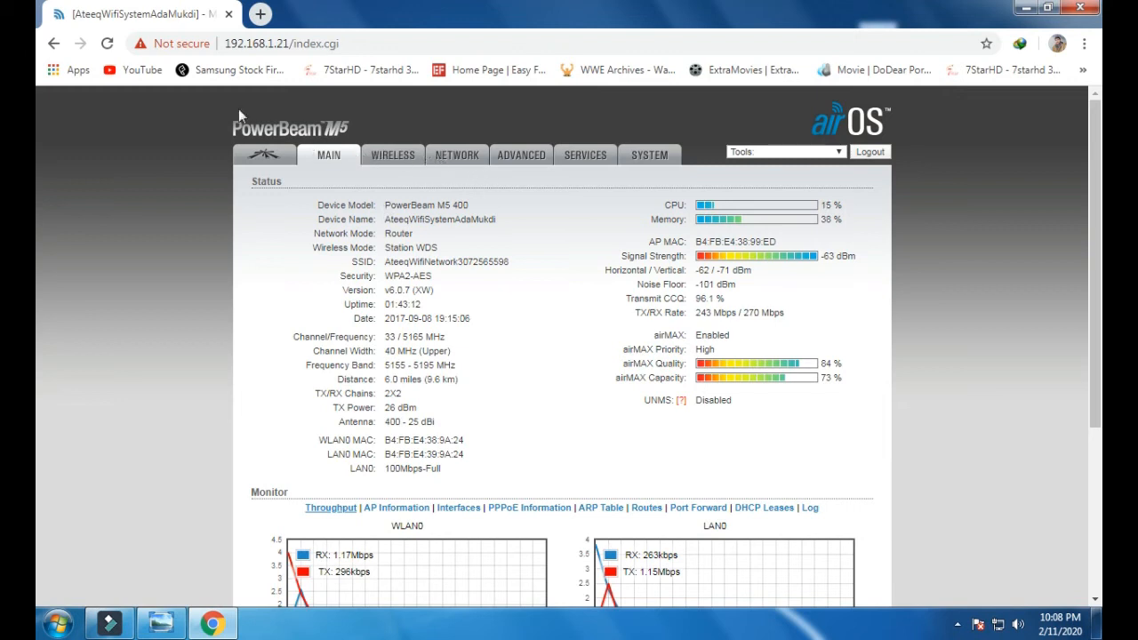
Step: Reload the device's main page and examine its status details, including the signal strength and airMAX readings
{"action": "left_click", "coordinate": [107, 44]}
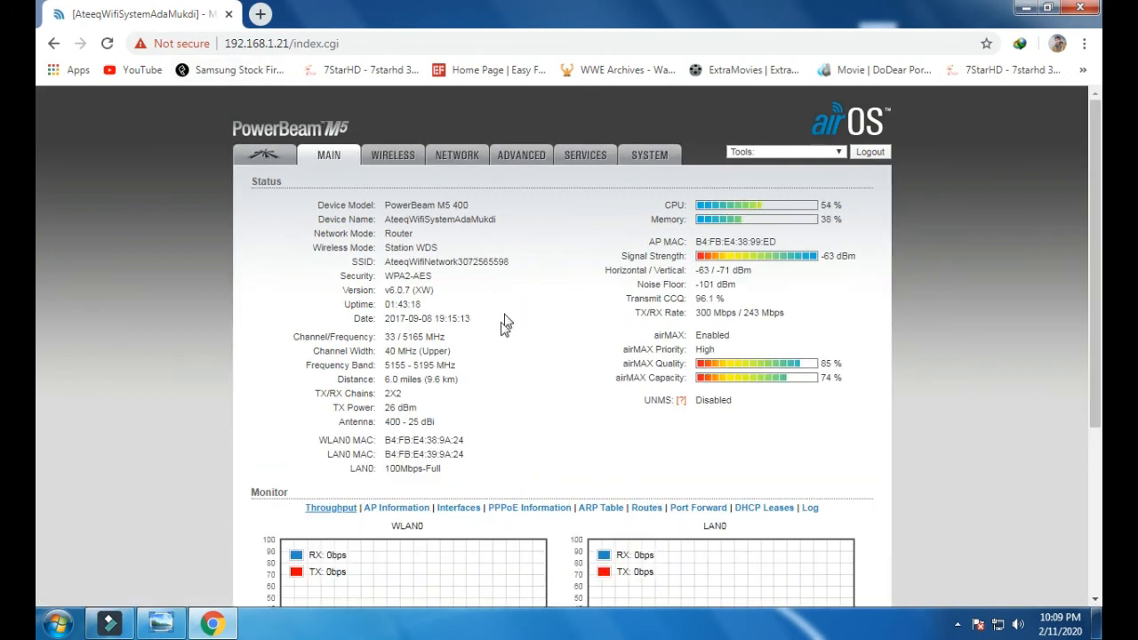
{"action": "scroll", "coordinate": [613, 400], "scroll_direction": "down", "scroll_amount": 3}
{"action": "scroll", "coordinate": [614, 400], "scroll_direction": "up", "scroll_amount": 3}
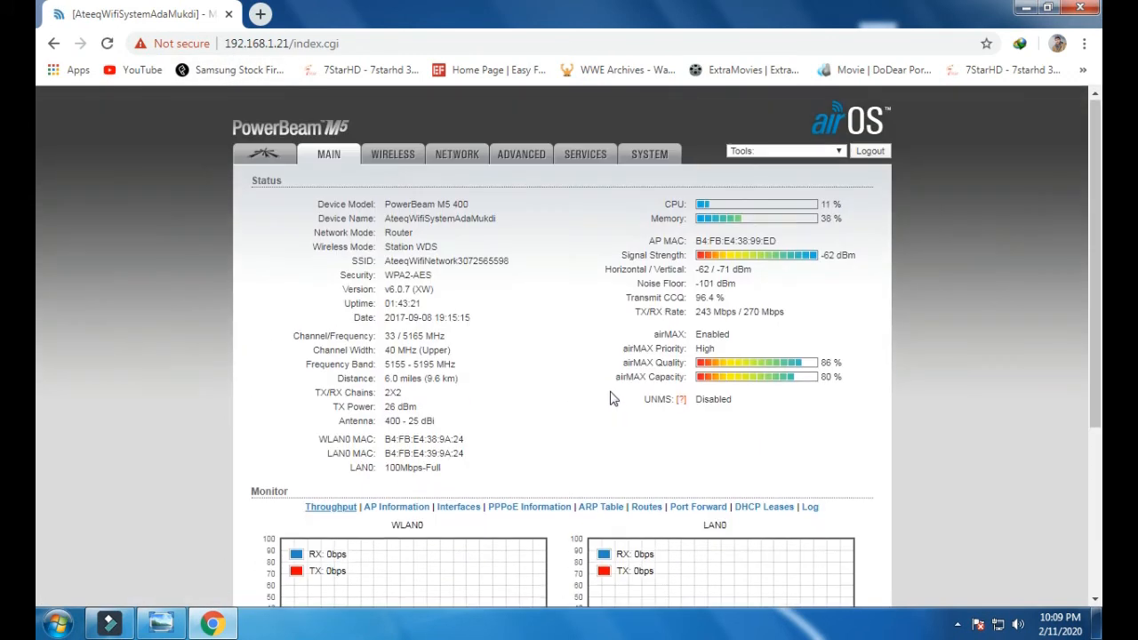
{"action": "left_click_drag", "start_coordinate": [592, 223], "coordinate": [787, 414]}
{"action": "left_click", "coordinate": [788, 413]}
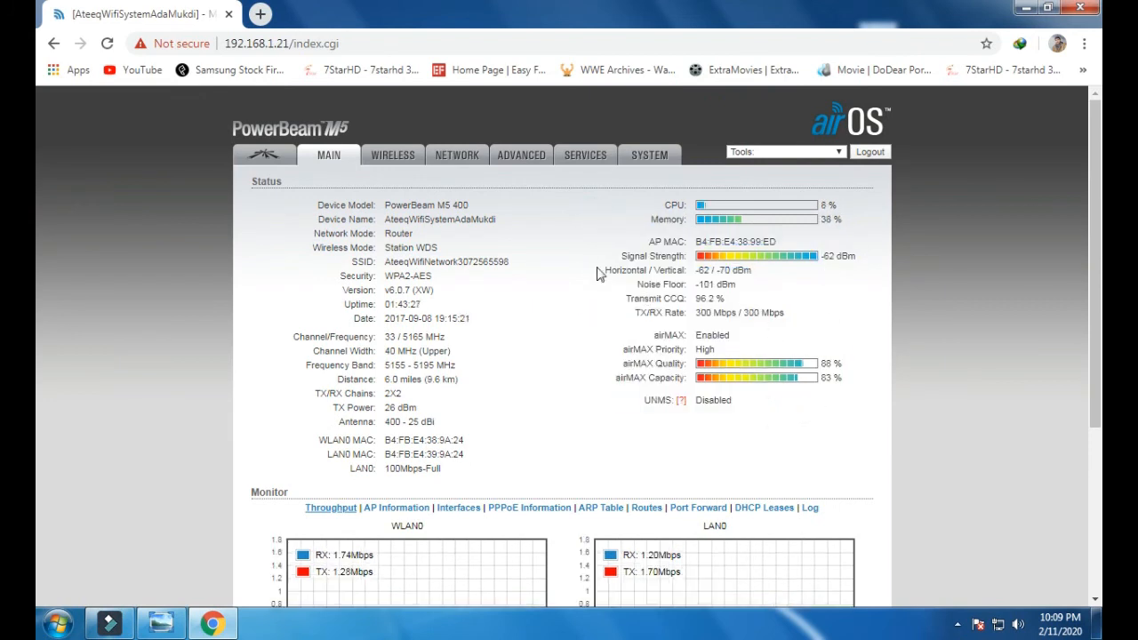
Step: Open the device's network settings and review the network mode, PPPoE WAN options, NAT and LAN DHCP server settings
{"action": "left_click", "coordinate": [467, 158]}
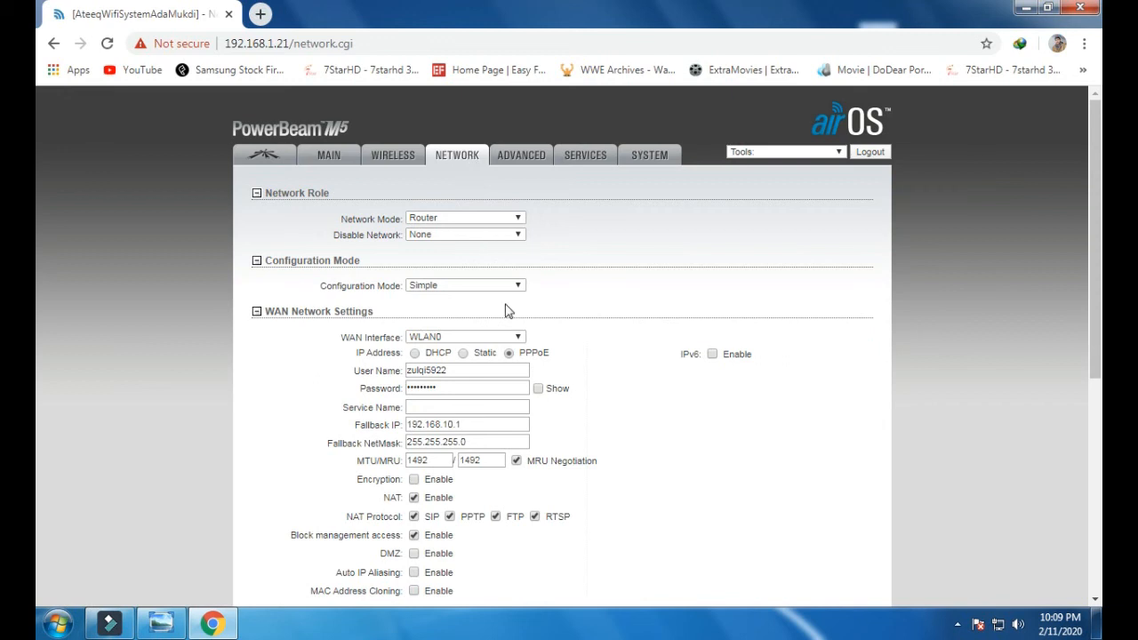
{"action": "scroll", "coordinate": [666, 344], "scroll_direction": "down", "scroll_amount": 3}
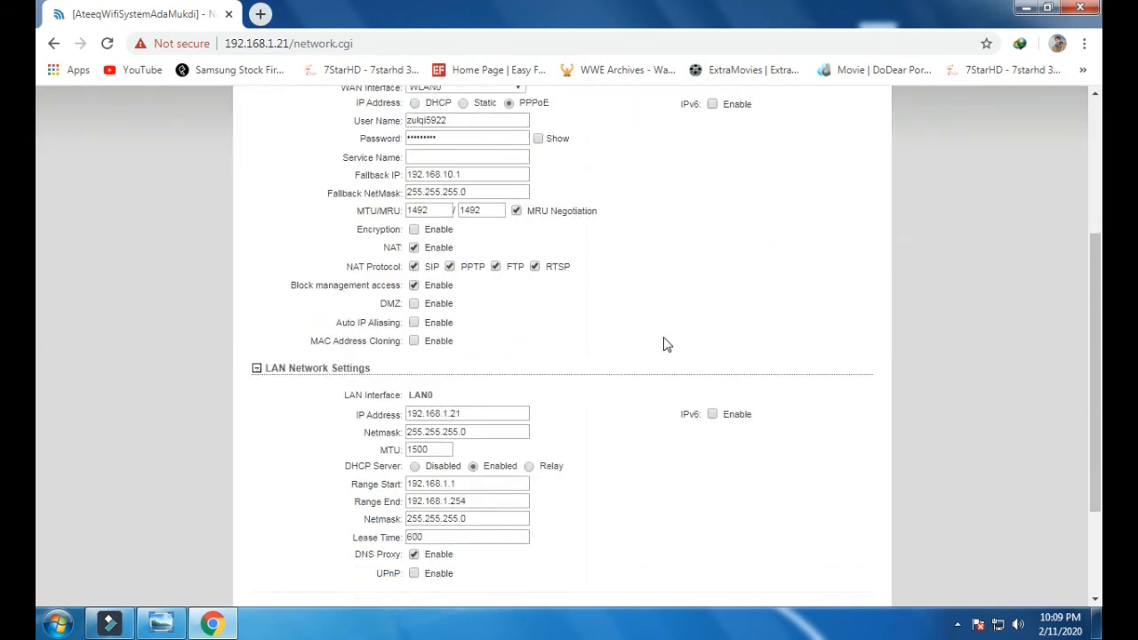
{"action": "scroll", "coordinate": [666, 344], "scroll_direction": "up", "scroll_amount": 2}
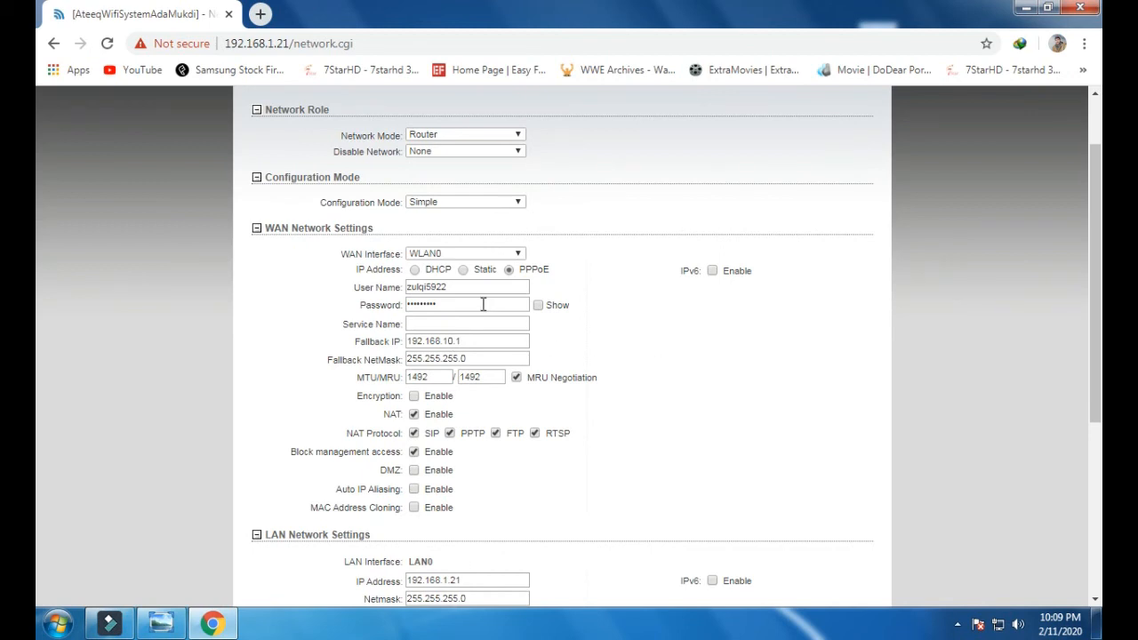
{"action": "scroll", "coordinate": [589, 305], "scroll_direction": "up", "scroll_amount": 1}
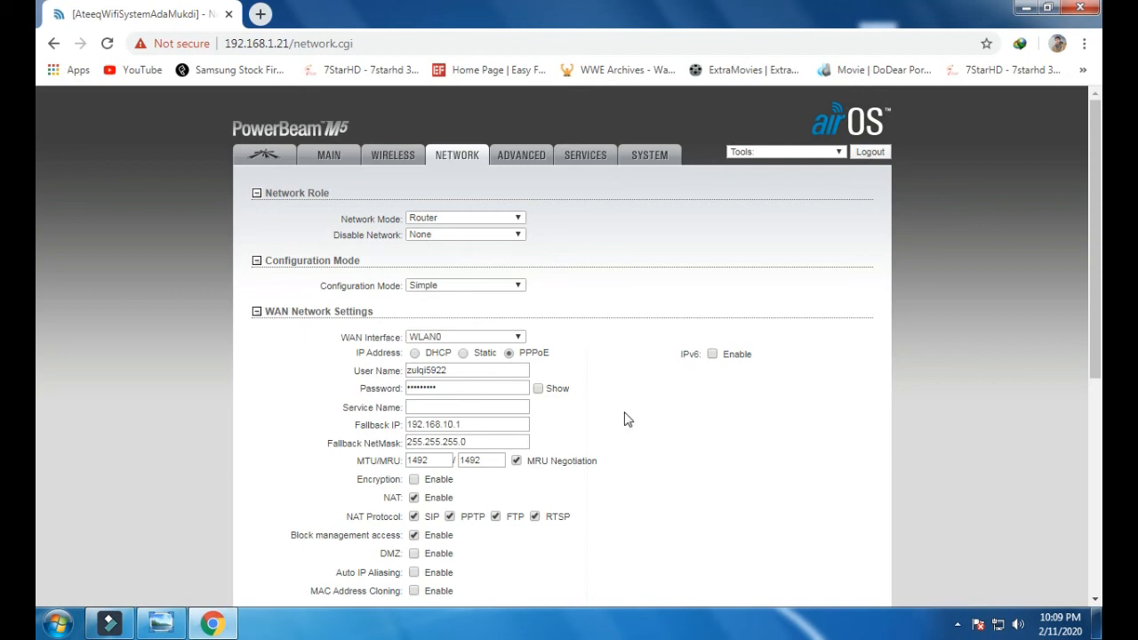
{"action": "left_click", "coordinate": [514, 217]}
{"action": "left_click", "coordinate": [514, 217]}
{"action": "scroll", "coordinate": [661, 358], "scroll_direction": "down", "scroll_amount": 2}
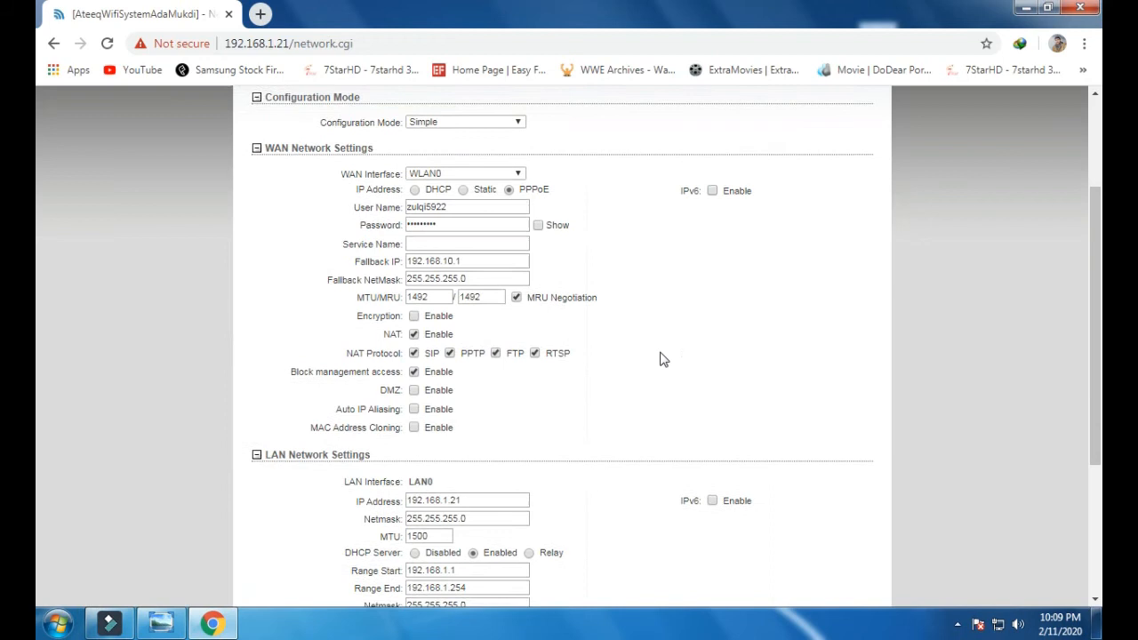
{"action": "scroll", "coordinate": [617, 432], "scroll_direction": "down", "scroll_amount": 2}
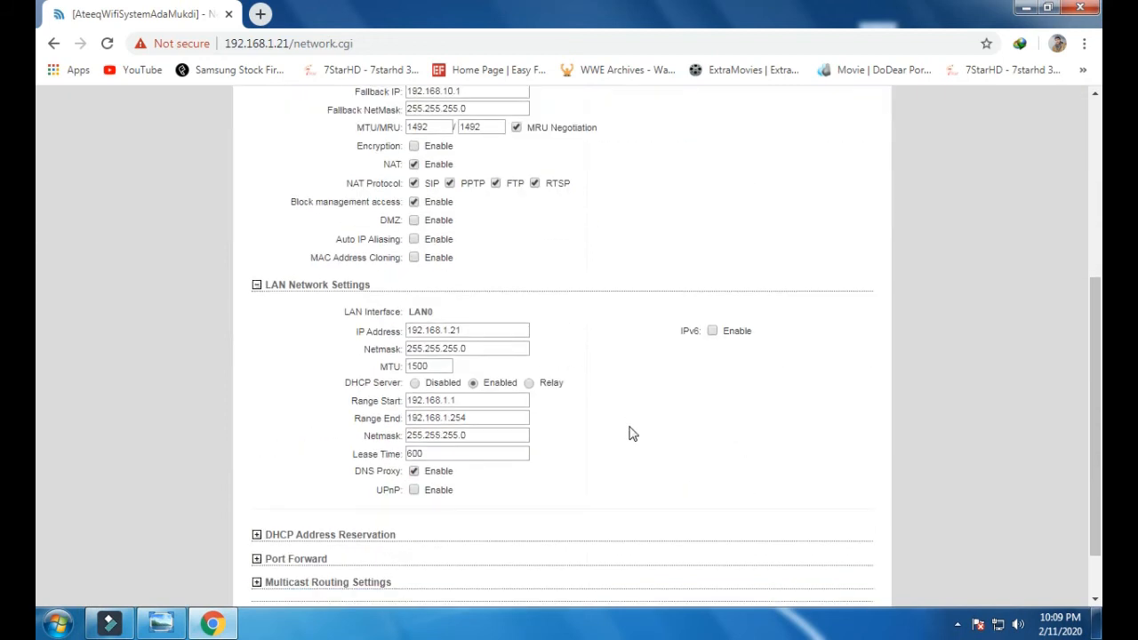
{"action": "scroll", "coordinate": [706, 453], "scroll_direction": "down", "scroll_amount": 2}
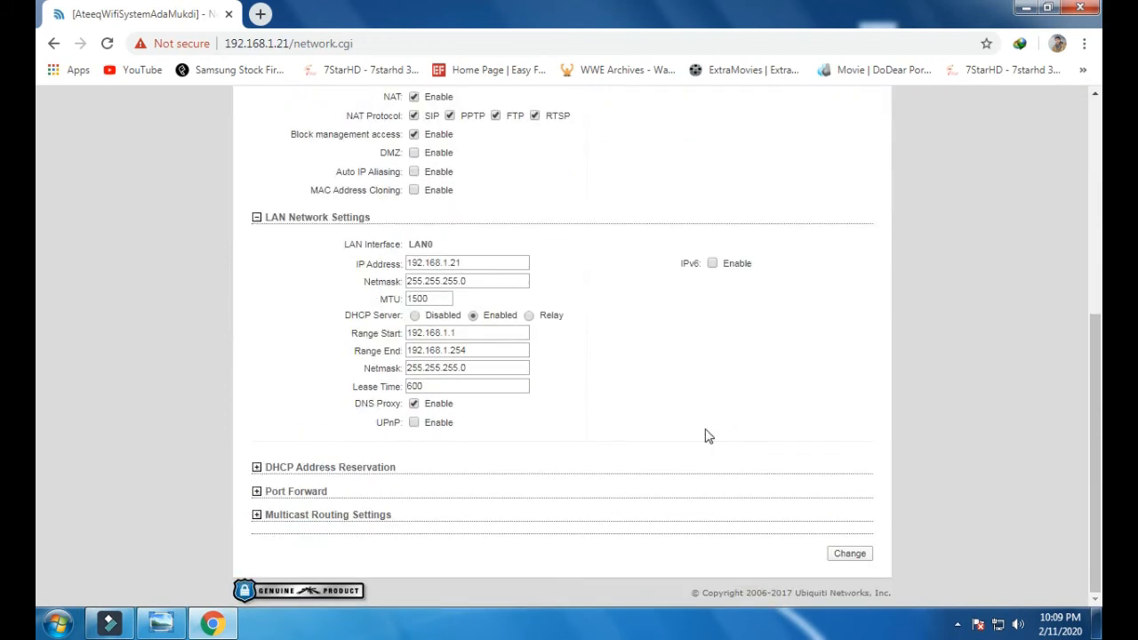
{"action": "scroll", "coordinate": [706, 435], "scroll_direction": "up", "scroll_amount": 4}
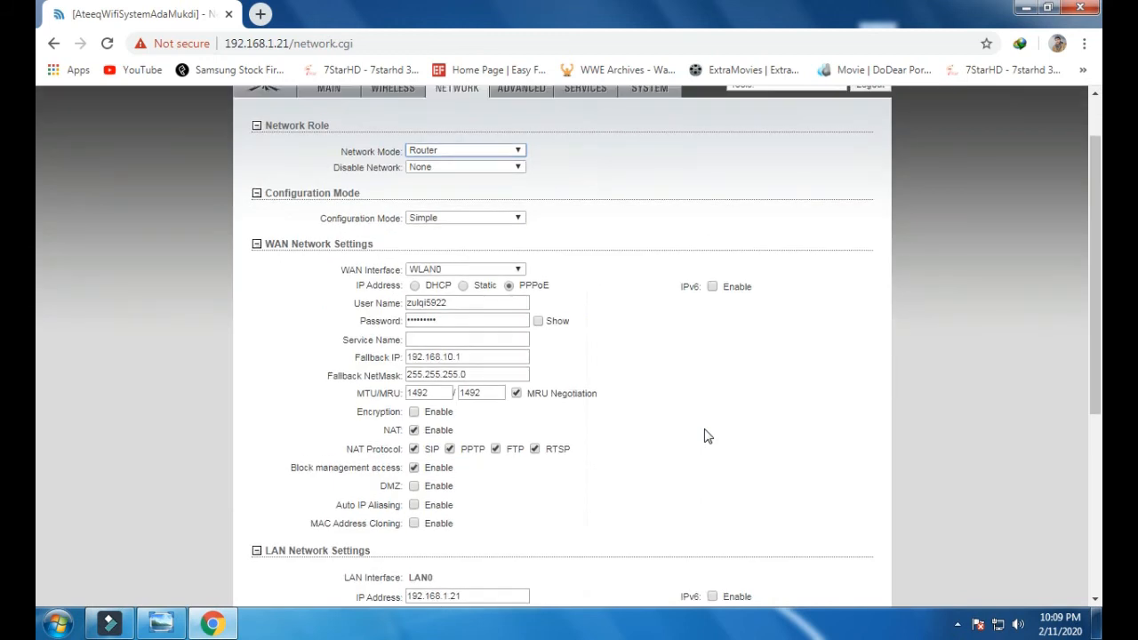
{"action": "scroll", "coordinate": [779, 388], "scroll_direction": "up", "scroll_amount": 1}
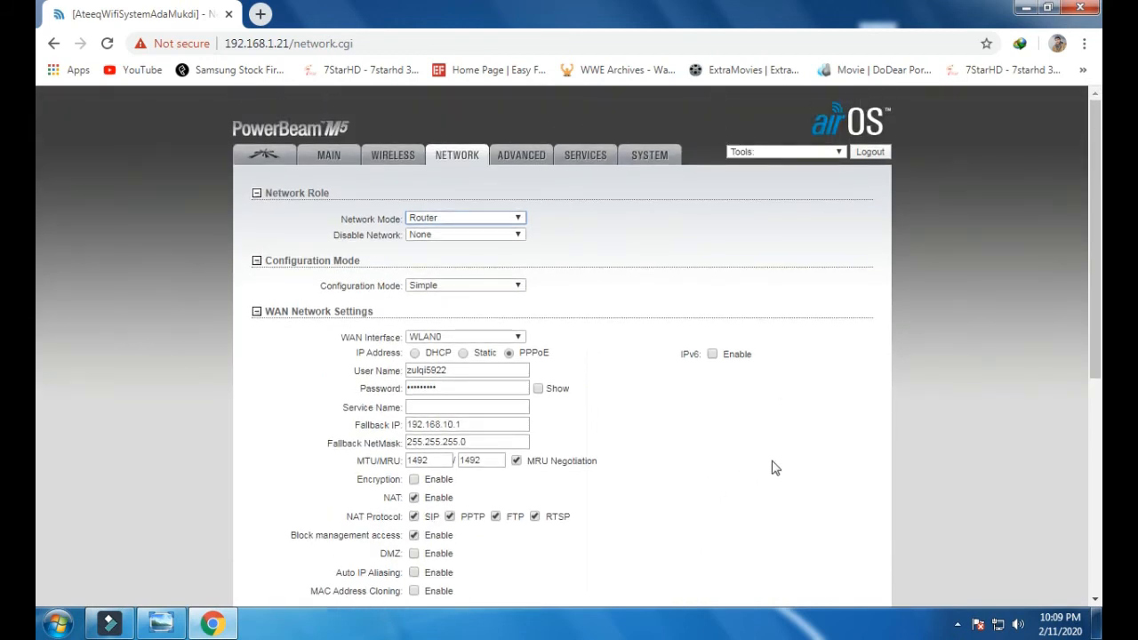
Step: Submit the network settings without editing them and read the notice shown above the Network Role section
{"action": "scroll", "coordinate": [774, 467], "scroll_direction": "down", "scroll_amount": 5}
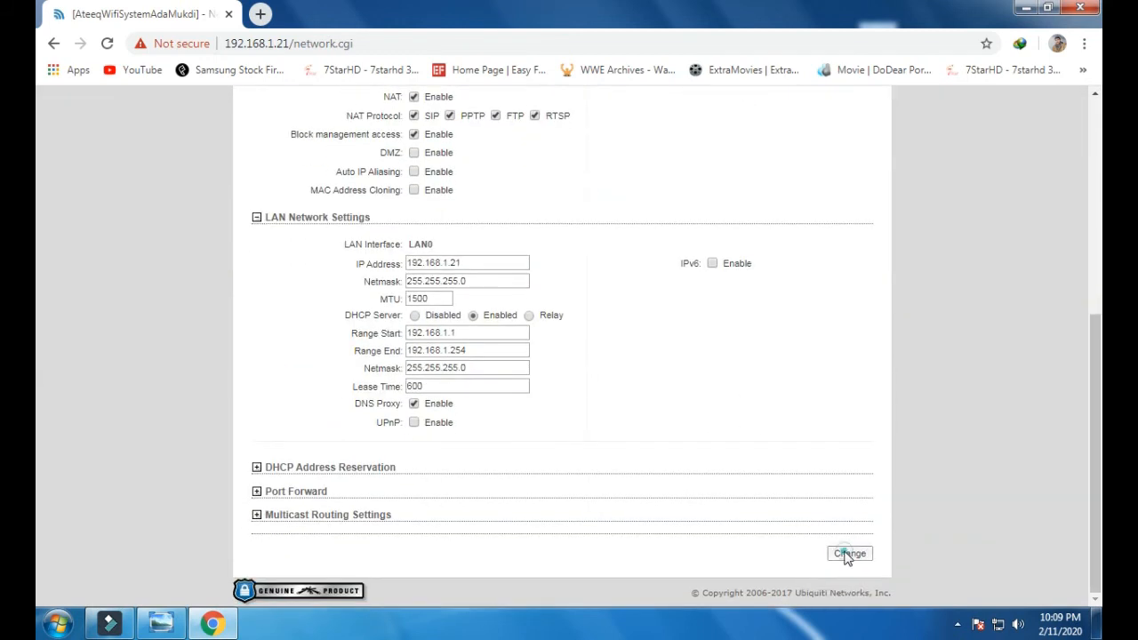
{"action": "left_click", "coordinate": [849, 554]}
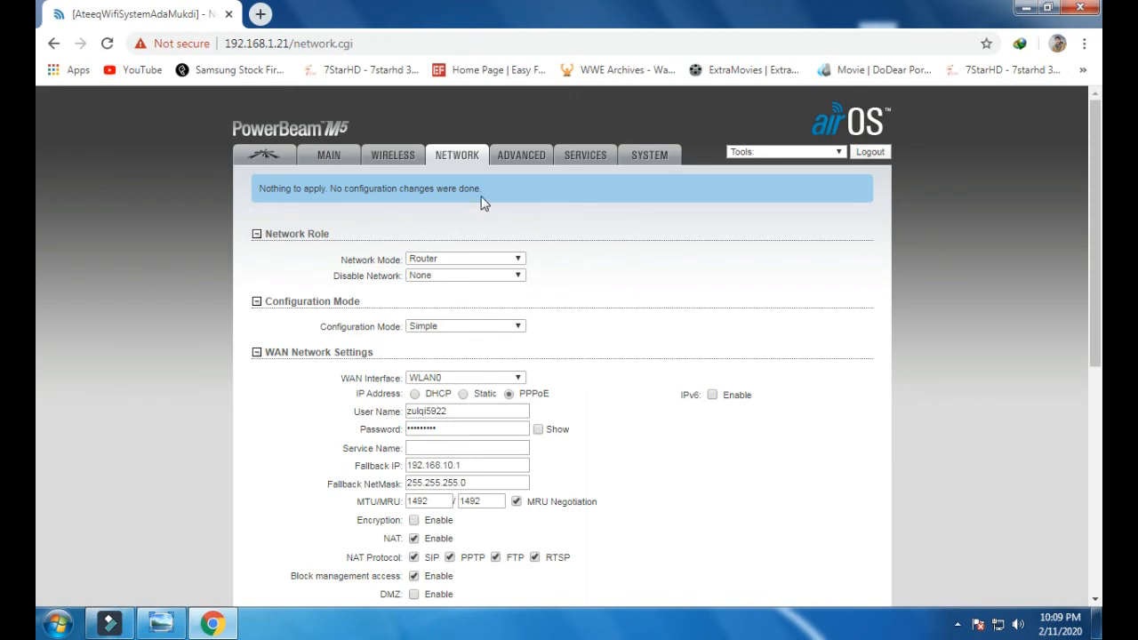
{"action": "left_click_drag", "start_coordinate": [488, 192], "coordinate": [263, 190]}
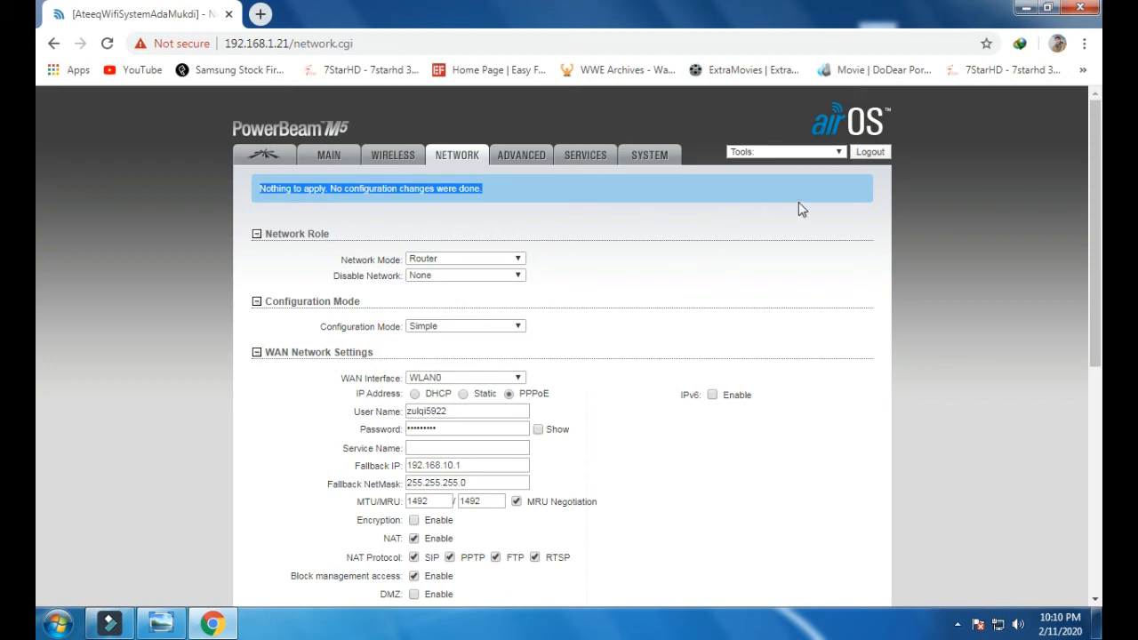
{"action": "left_click", "coordinate": [718, 222]}
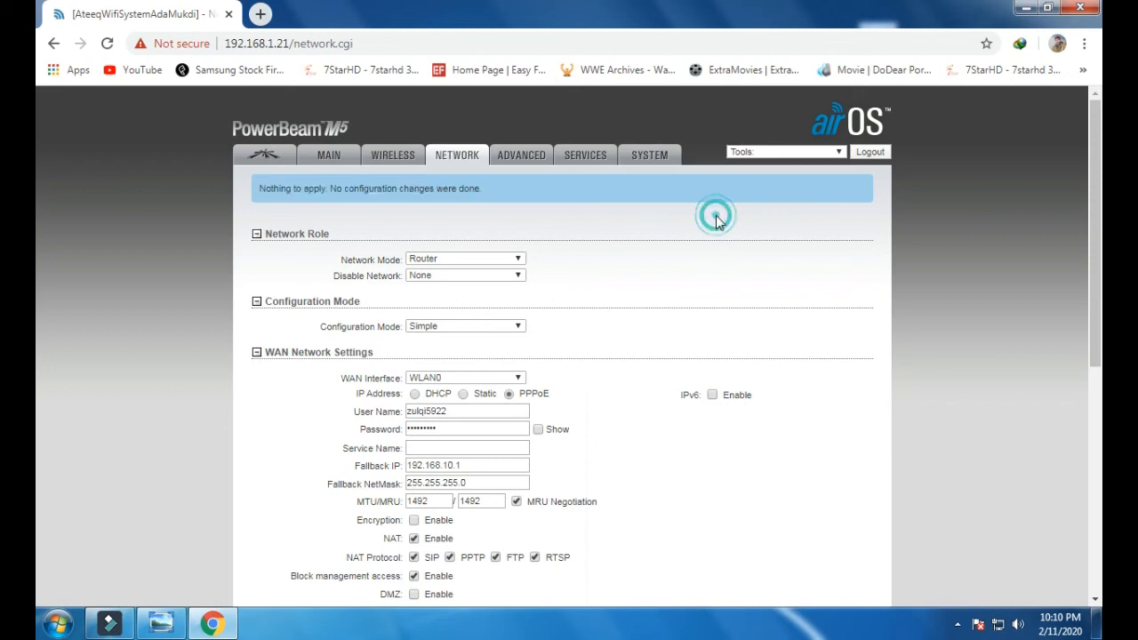
{"action": "left_click_drag", "start_coordinate": [439, 186], "coordinate": [249, 189]}
{"action": "left_click", "coordinate": [566, 233]}
Step: Log out of the device, close the browser window and return to a refreshed desktop
{"action": "left_click", "coordinate": [871, 153]}
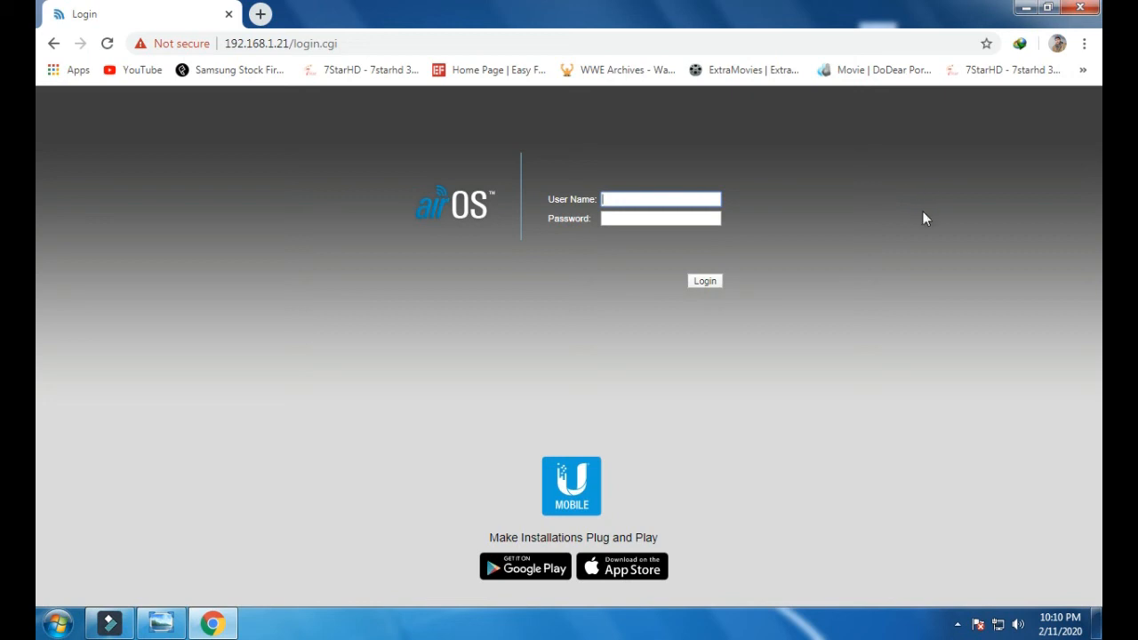
{"action": "left_click", "coordinate": [1080, 7]}
{"action": "right_click", "coordinate": [700, 150]}
{"action": "left_click", "coordinate": [711, 197]}
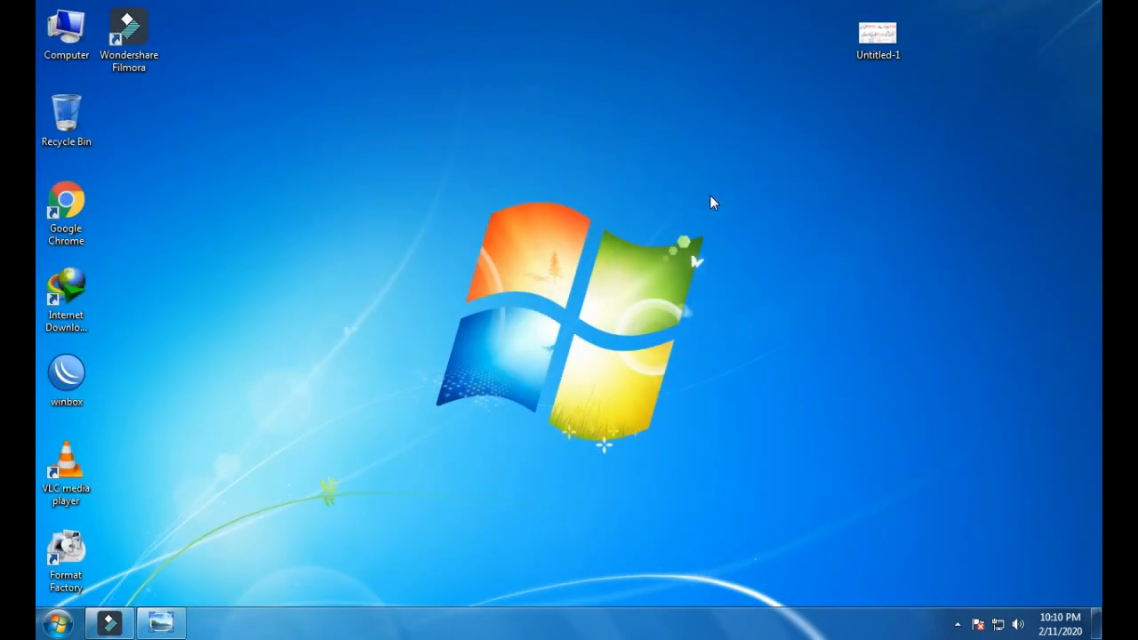
Step: Open the Untitled-1 image from the desktop and examine the crossed-out TP-Link router in its network diagram
{"action": "double_click", "coordinate": [878, 33]}
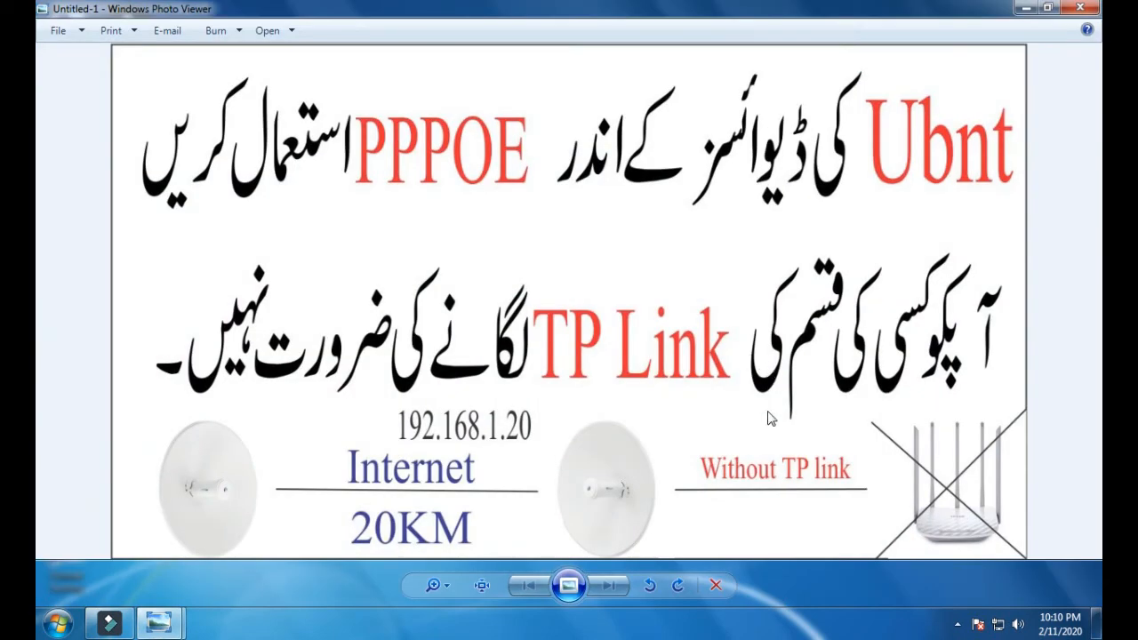
{"action": "scroll", "coordinate": [936, 500], "scroll_direction": "up", "scroll_amount": 1}
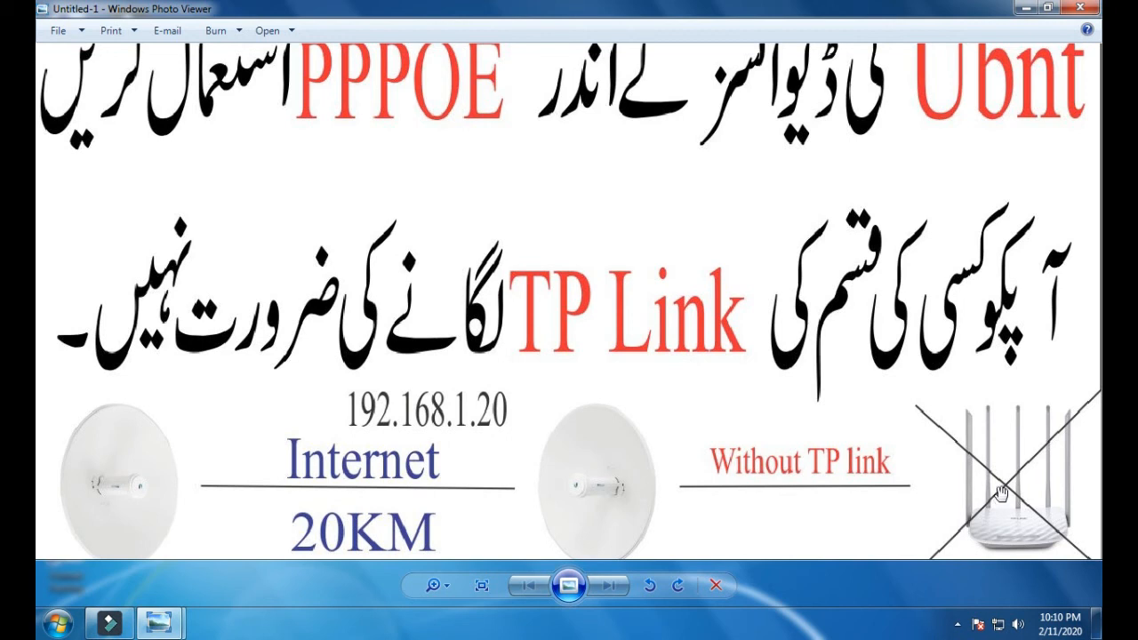
{"action": "scroll", "coordinate": [1001, 498], "scroll_direction": "down", "scroll_amount": 1}
{"action": "scroll", "coordinate": [971, 496], "scroll_direction": "up", "scroll_amount": 1}
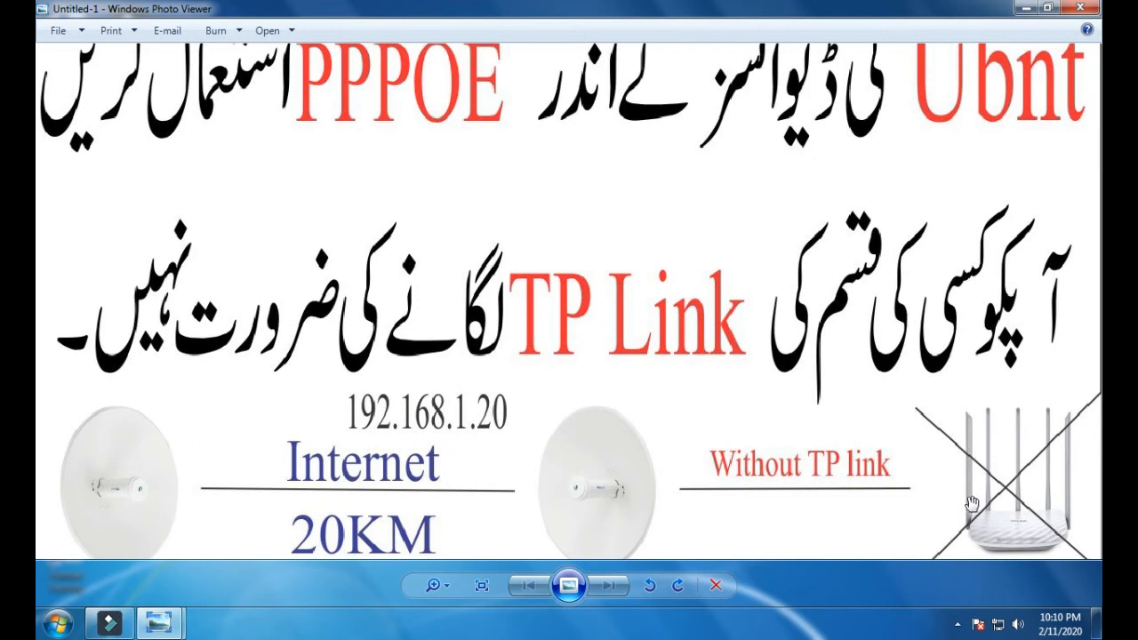
{"action": "scroll", "coordinate": [1016, 520], "scroll_direction": "down", "scroll_amount": 1}
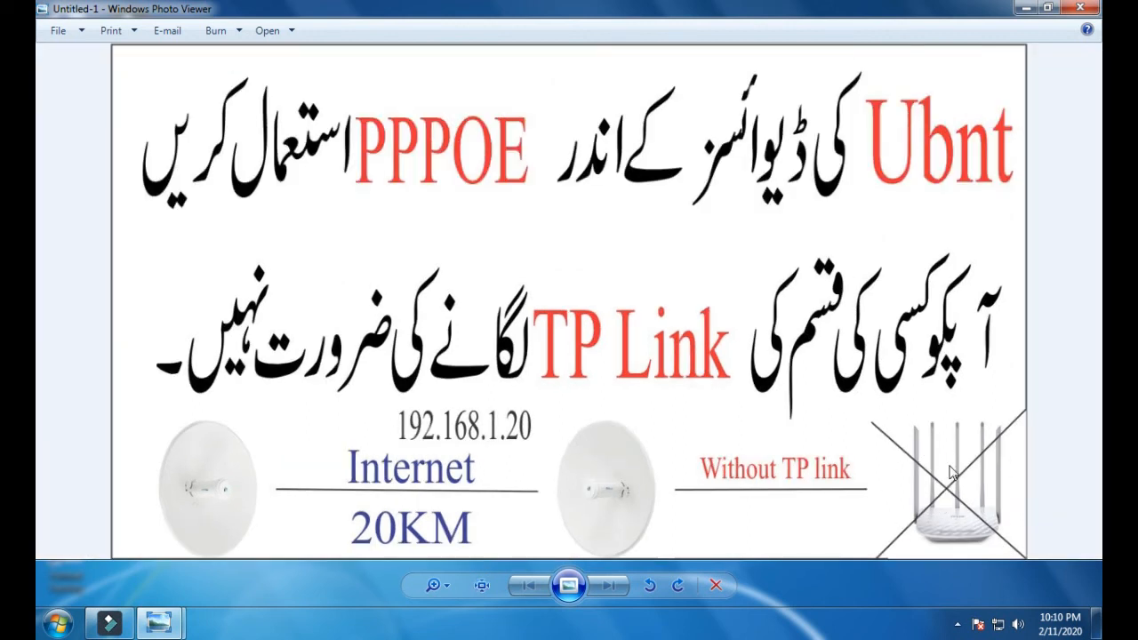
{"action": "scroll", "coordinate": [970, 491], "scroll_direction": "up", "scroll_amount": 1}
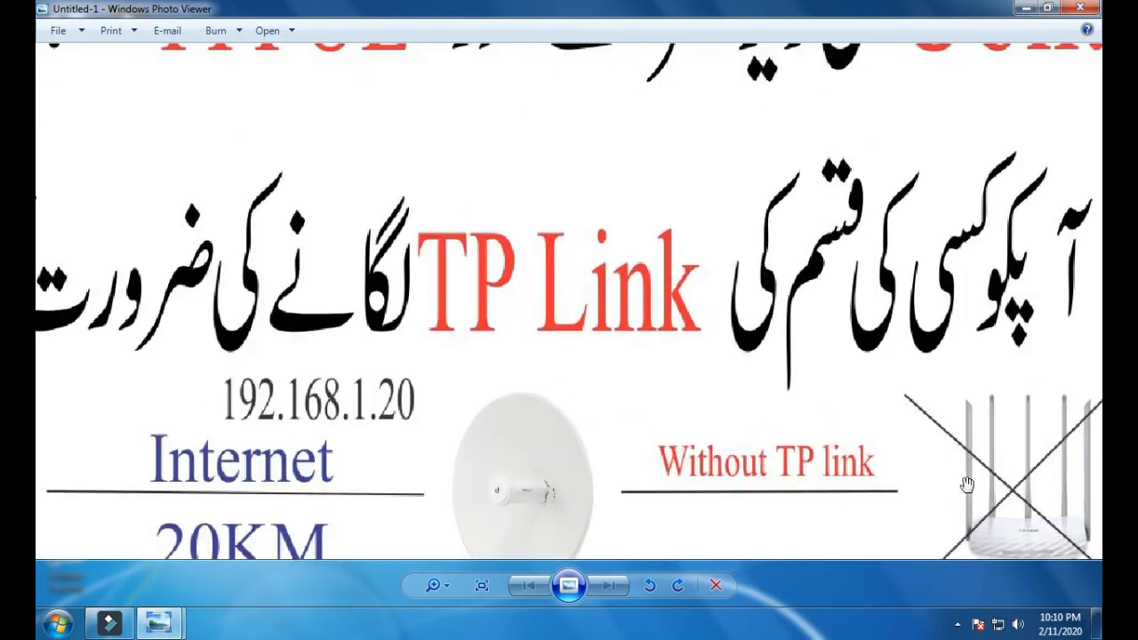
{"action": "left_click_drag", "start_coordinate": [966, 487], "coordinate": [818, 465]}
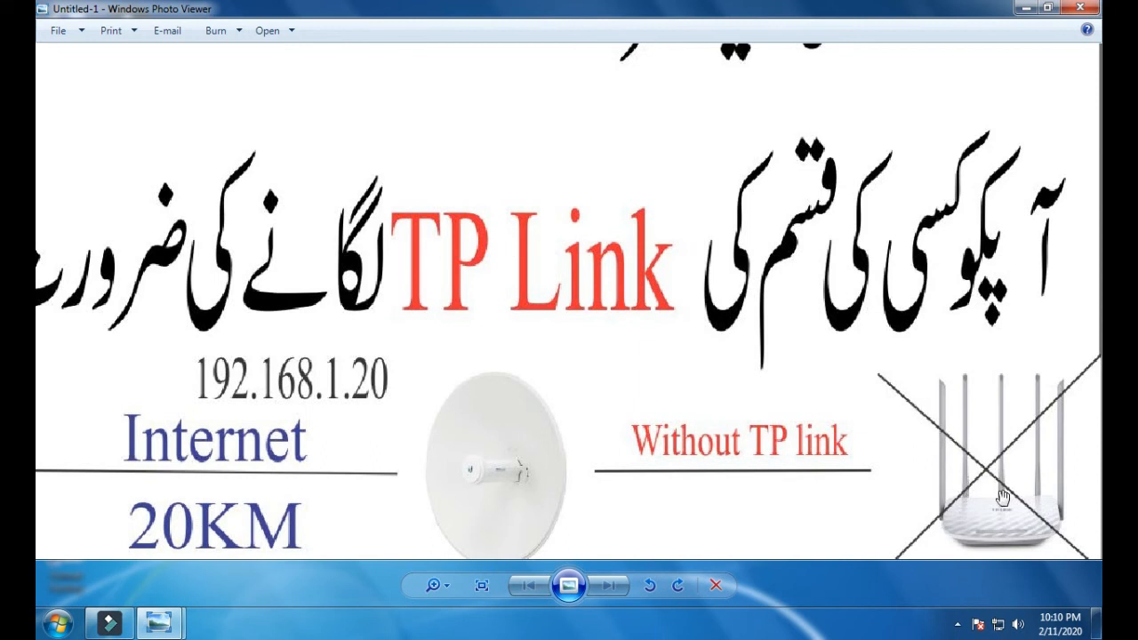
{"action": "scroll", "coordinate": [1003, 496], "scroll_direction": "down", "scroll_amount": 1}
{"action": "scroll", "coordinate": [1003, 503], "scroll_direction": "up", "scroll_amount": 1}
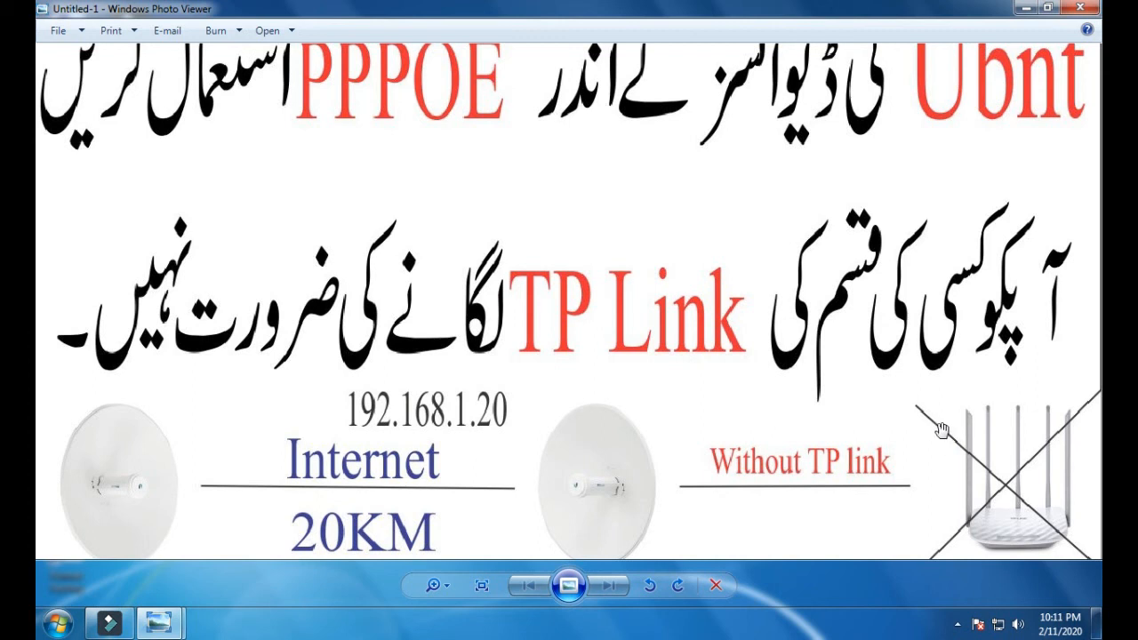
{"action": "scroll", "coordinate": [1024, 507], "scroll_direction": "down", "scroll_amount": 1}
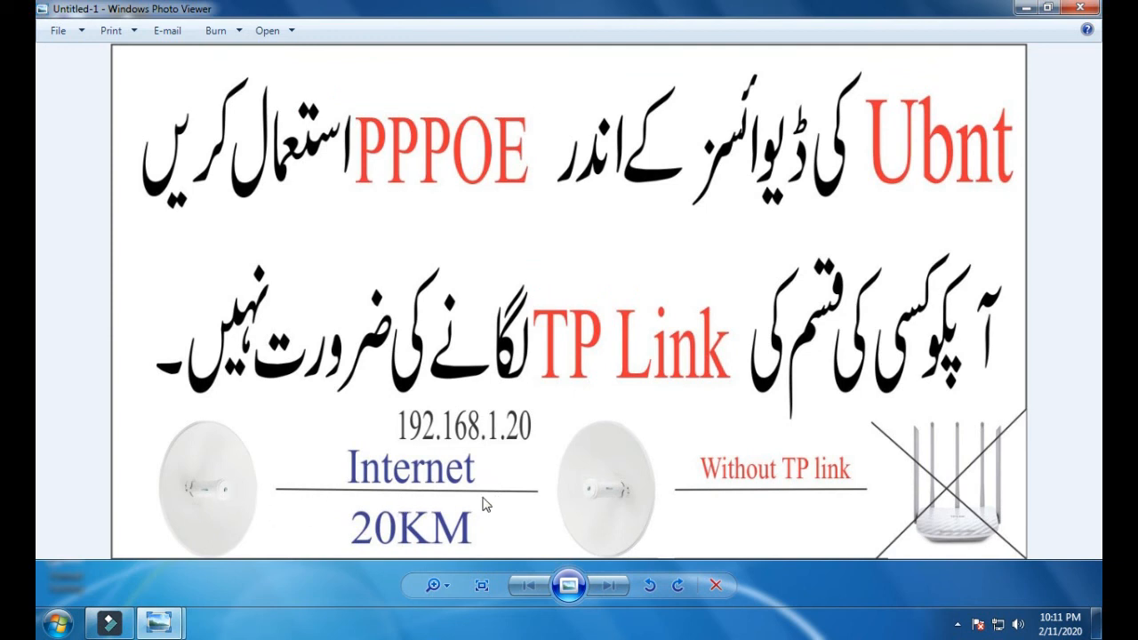
Step: Examine the router and the receiving dish antenna in the diagram up close, and close the image
{"action": "scroll", "coordinate": [968, 498], "scroll_direction": "up", "scroll_amount": 1}
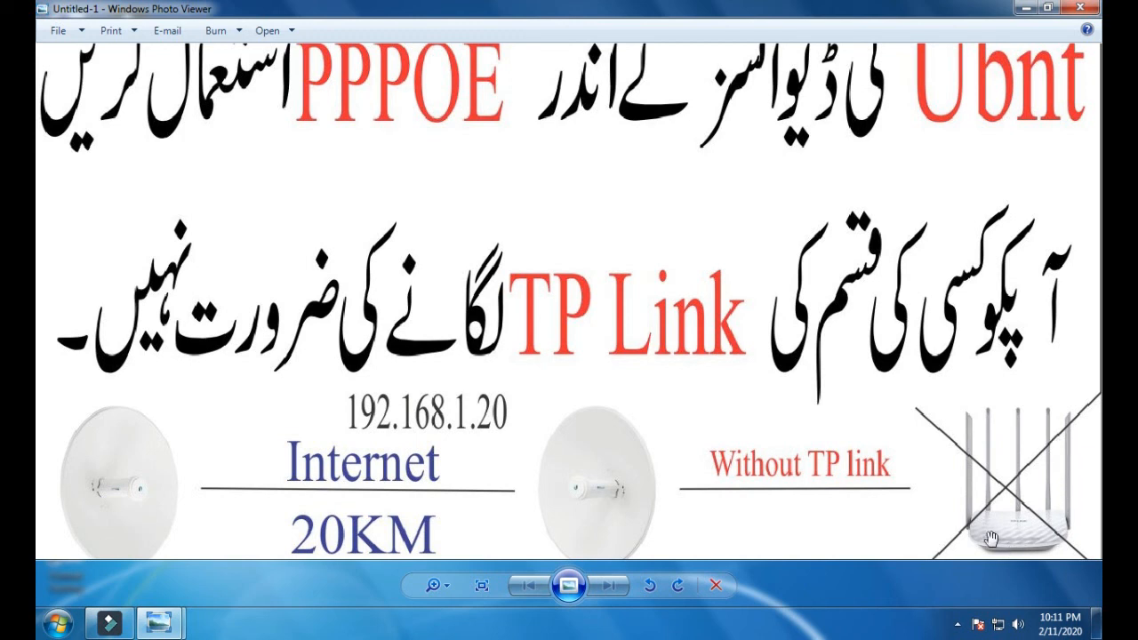
{"action": "scroll", "coordinate": [1001, 494], "scroll_direction": "down", "scroll_amount": 2}
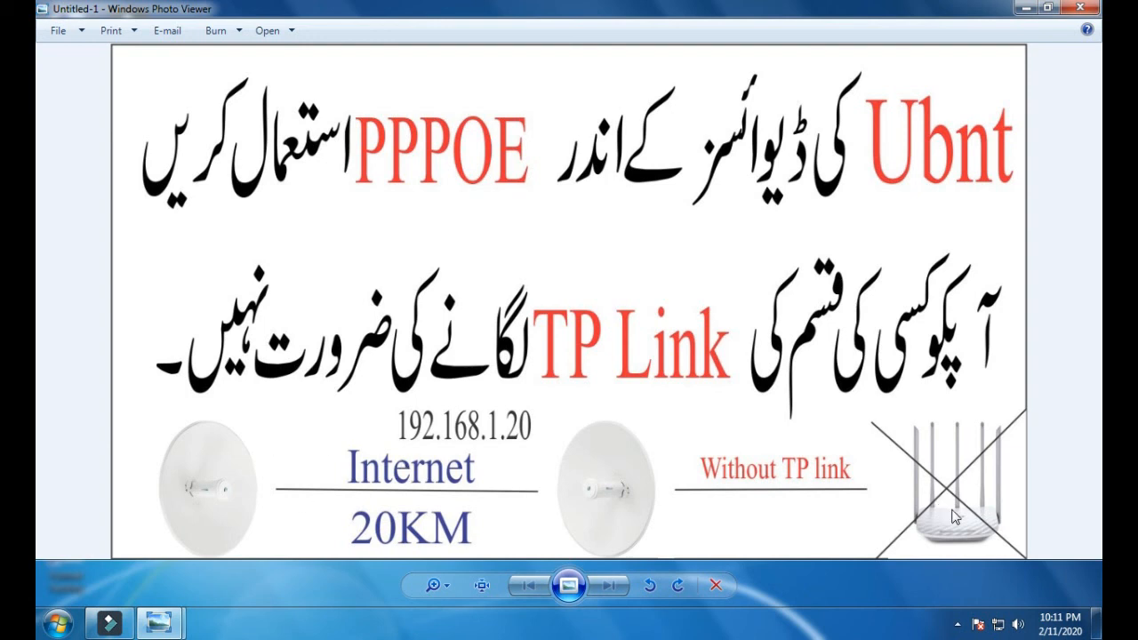
{"action": "scroll", "coordinate": [951, 512], "scroll_direction": "up", "scroll_amount": 1}
{"action": "scroll", "coordinate": [951, 510], "scroll_direction": "down", "scroll_amount": 1}
{"action": "scroll", "coordinate": [581, 506], "scroll_direction": "up", "scroll_amount": 1}
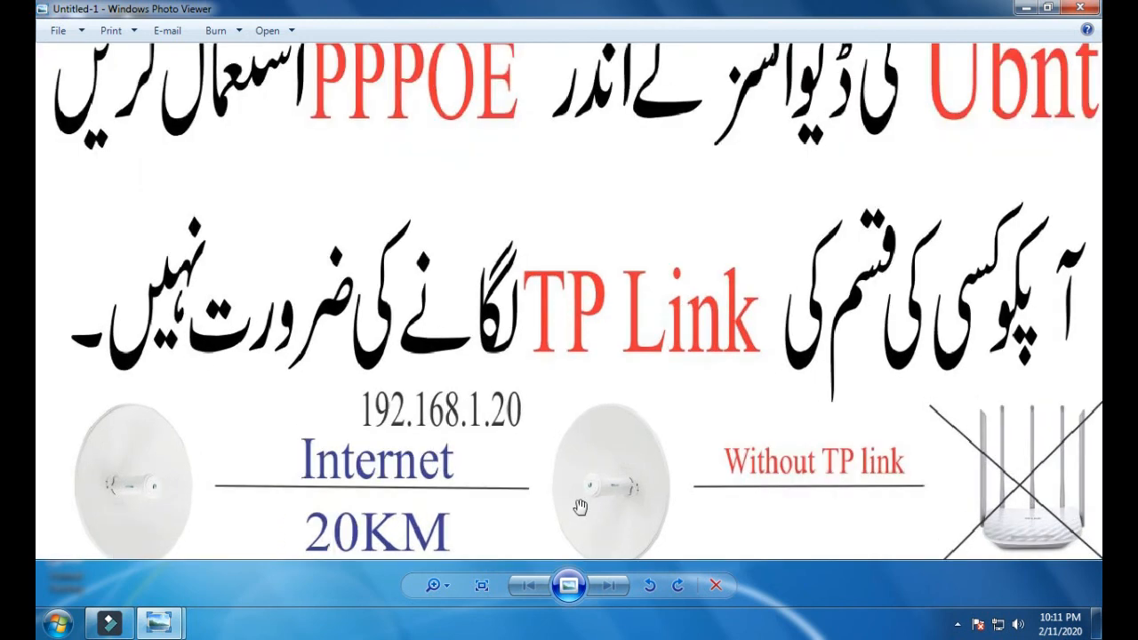
{"action": "scroll", "coordinate": [579, 507], "scroll_direction": "down", "scroll_amount": 1}
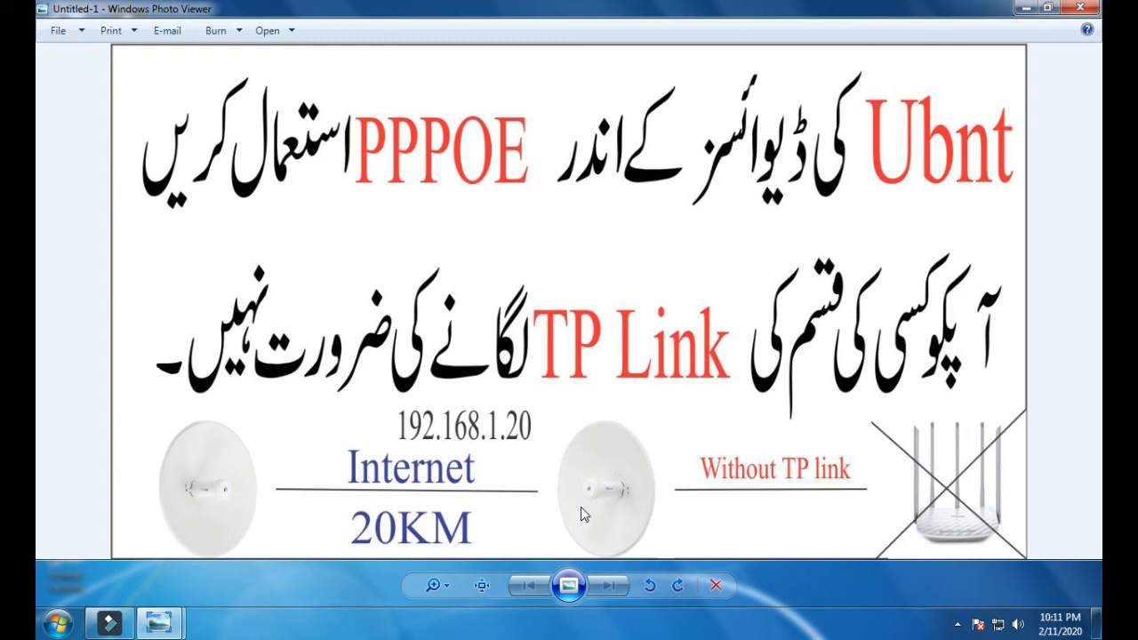
{"action": "scroll", "coordinate": [581, 511], "scroll_direction": "up", "scroll_amount": 1}
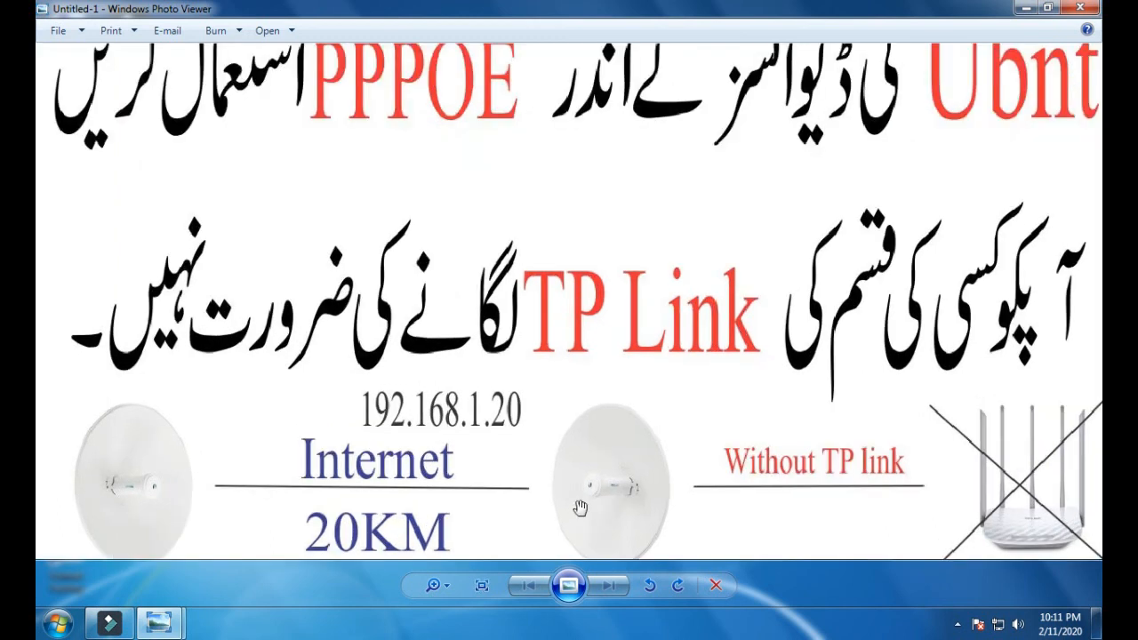
{"action": "scroll", "coordinate": [580, 506], "scroll_direction": "up", "scroll_amount": 1}
{"action": "scroll", "coordinate": [582, 511], "scroll_direction": "down", "scroll_amount": 2}
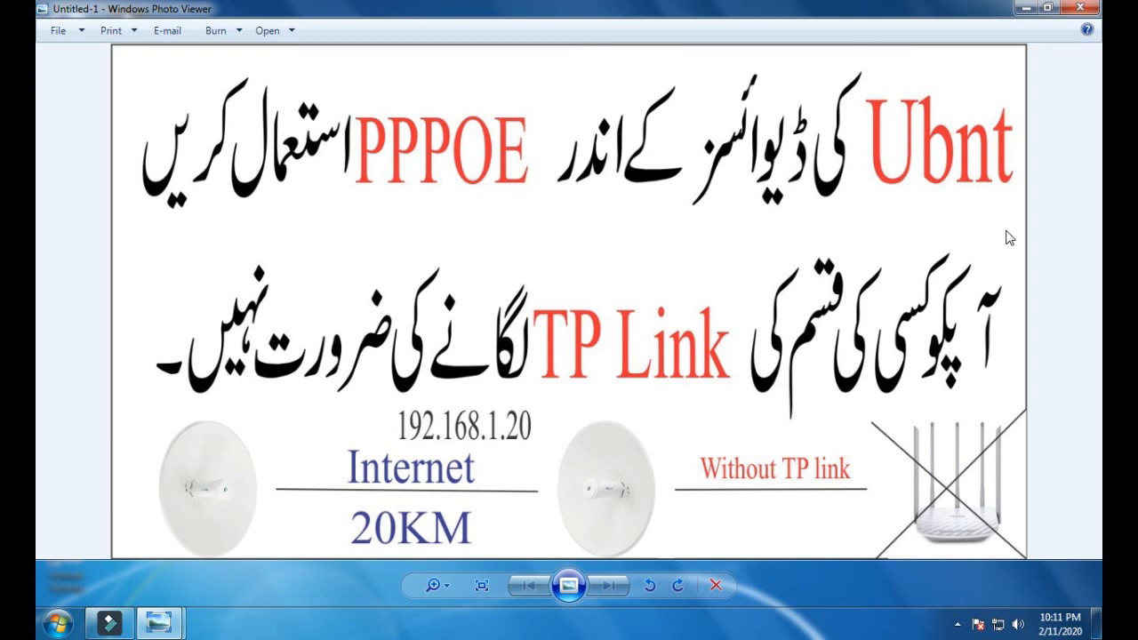
{"action": "left_click", "coordinate": [1079, 11]}
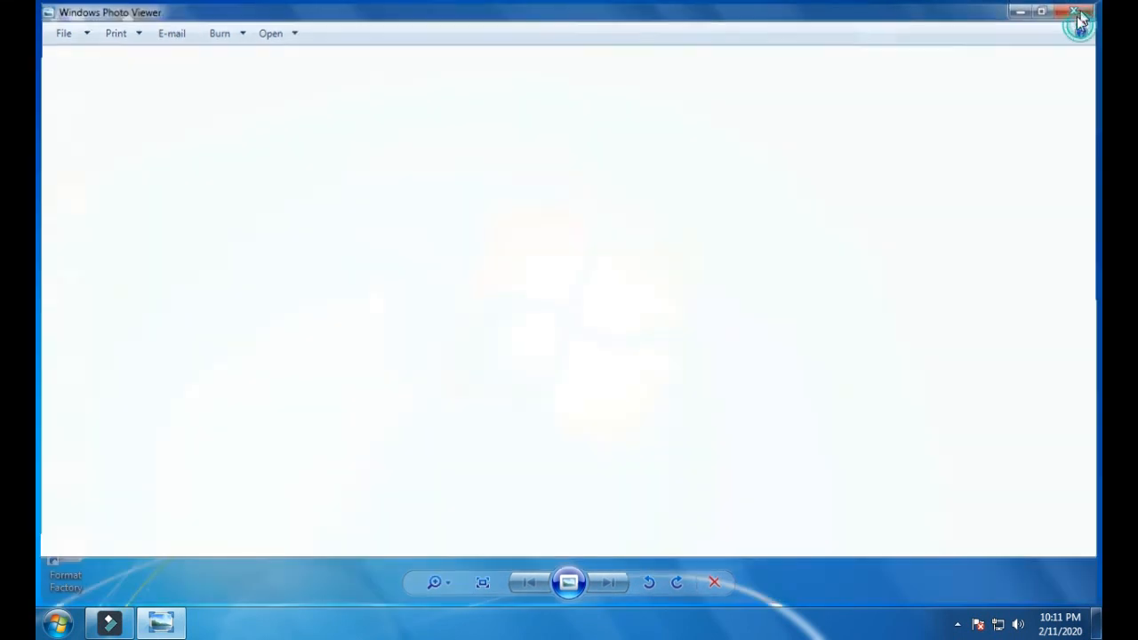
Step: Refresh the desktop, reopen the Untitled-1 image and examine the "Without TP link" part of the network diagram up close
{"action": "right_click", "coordinate": [863, 161]}
{"action": "left_click", "coordinate": [881, 207]}
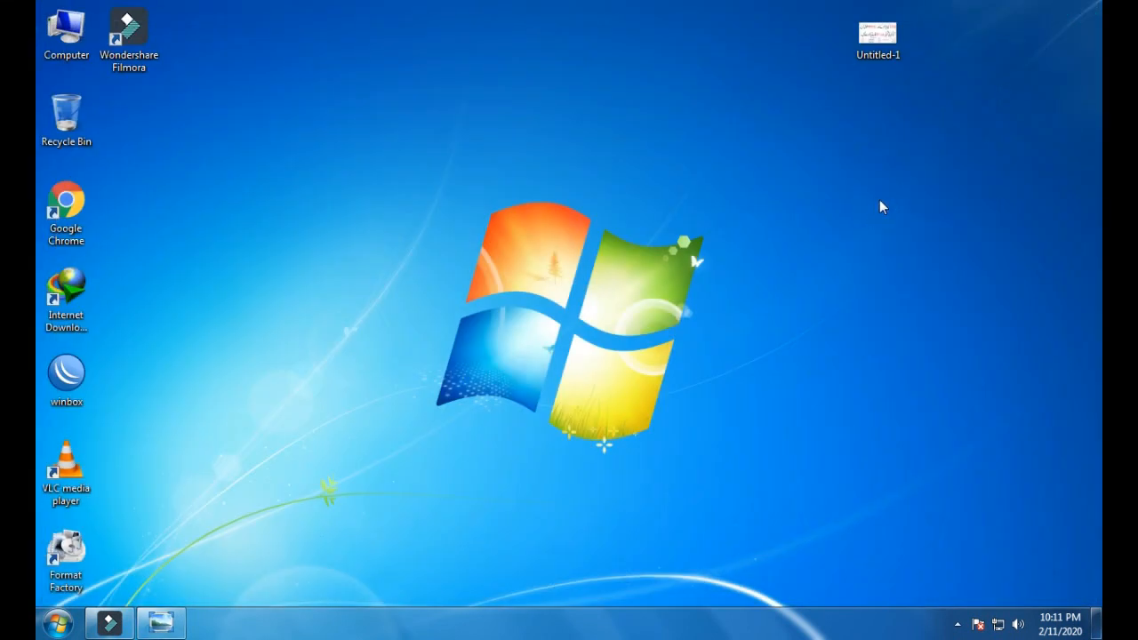
{"action": "double_click", "coordinate": [880, 35]}
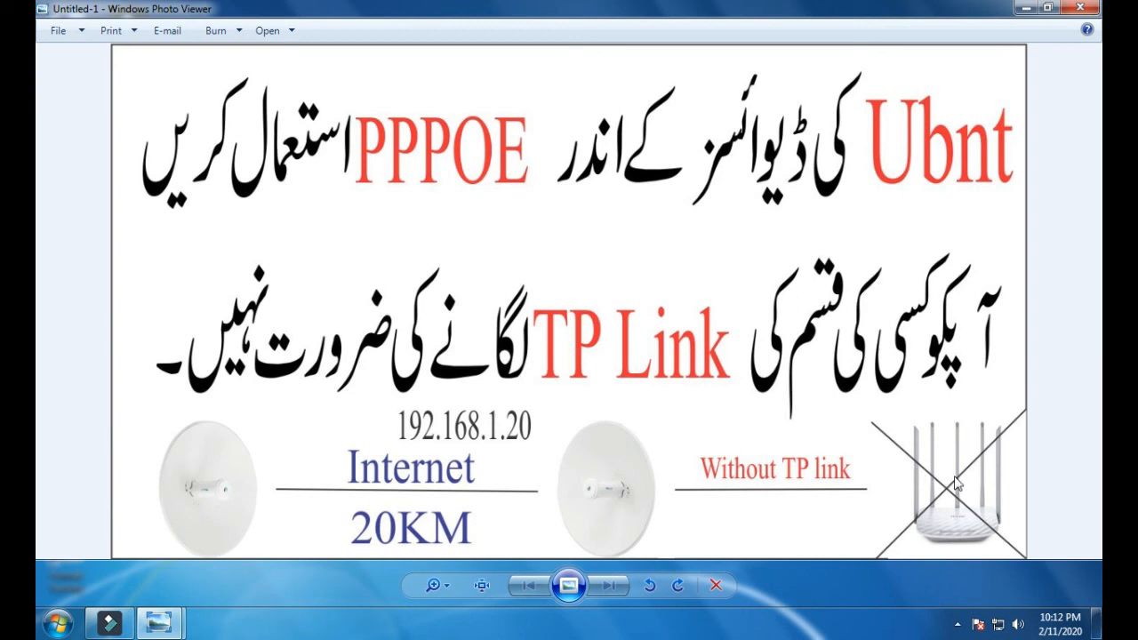
{"action": "scroll", "coordinate": [967, 485], "scroll_direction": "up", "scroll_amount": 1}
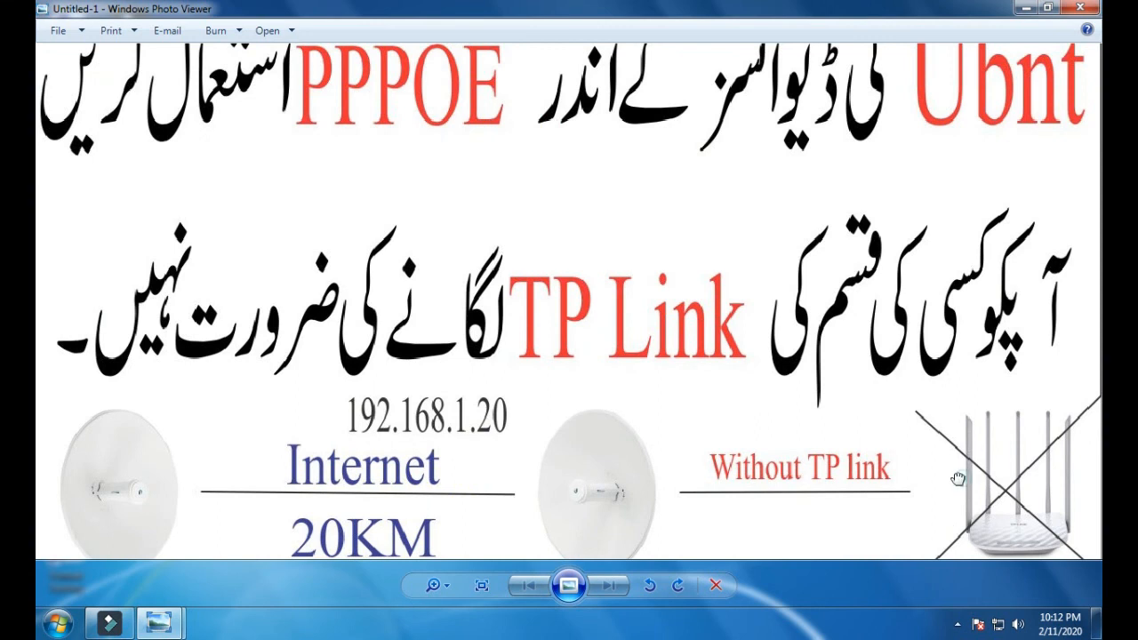
{"action": "left_click_drag", "start_coordinate": [961, 481], "coordinate": [919, 466]}
{"action": "scroll", "coordinate": [921, 470], "scroll_direction": "down", "scroll_amount": 1}
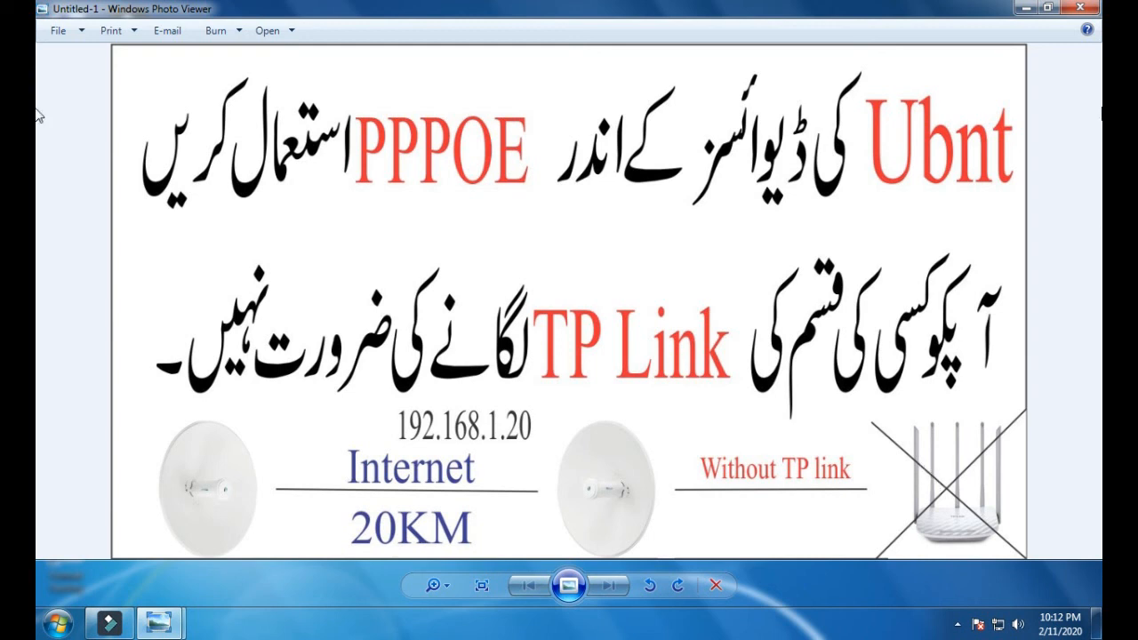
Step: Close the Untitled-1 image and refresh the desktop
{"action": "left_click", "coordinate": [1081, 8]}
{"action": "right_click", "coordinate": [779, 169]}
{"action": "left_click", "coordinate": [796, 207]}
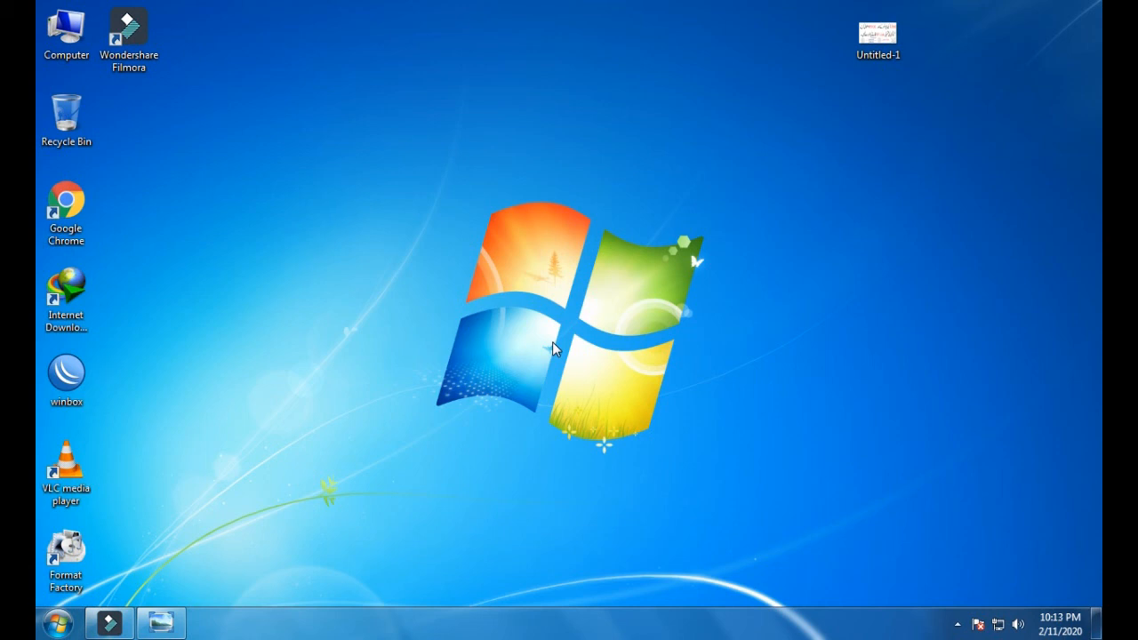
{"action": "right_click", "coordinate": [557, 336]}
{"action": "left_click", "coordinate": [598, 389]}
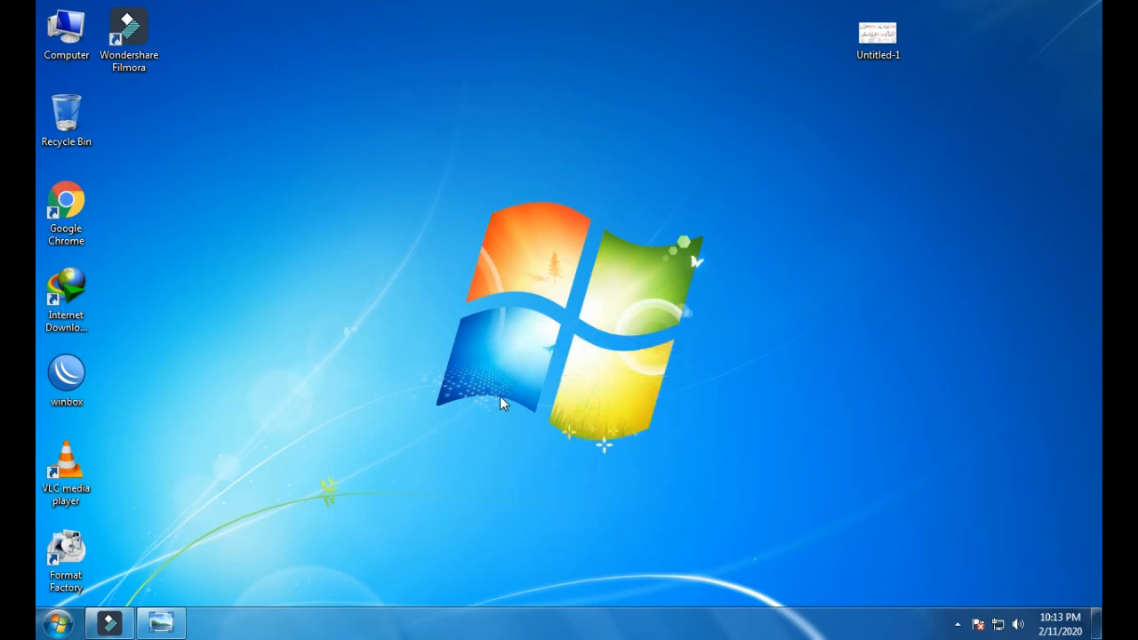